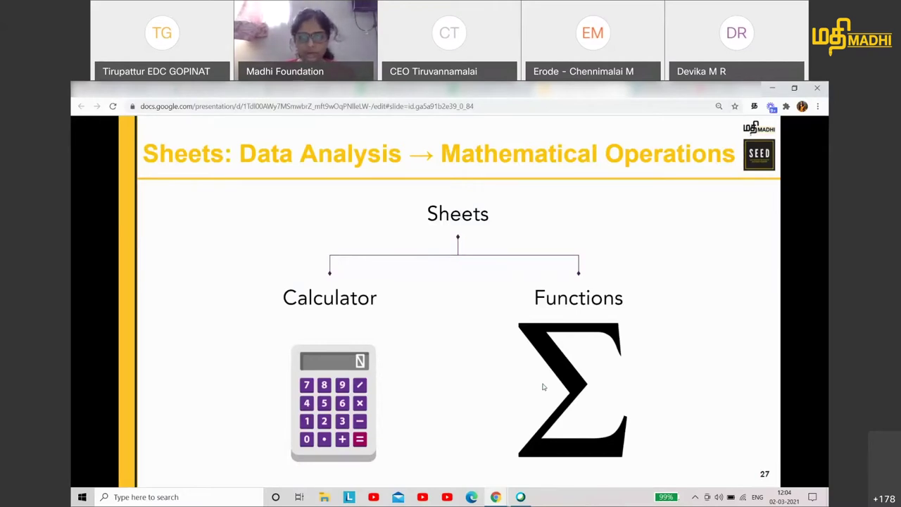
# - Advance the presentation from slide 27 to the Poll Time slide 28
pyautogui.press('Right')
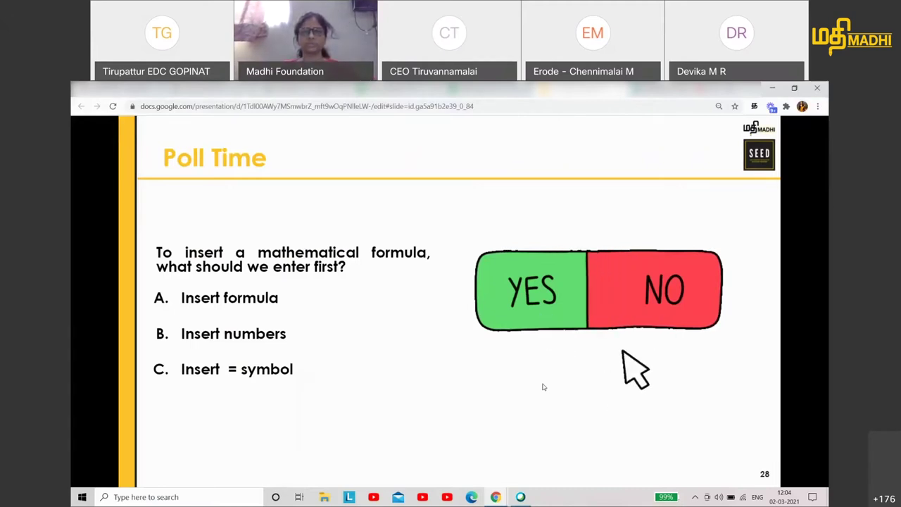
# - Switch from the Slides poll to the Webex meeting showing 183 participants
pyautogui.moveTo(85, 396)
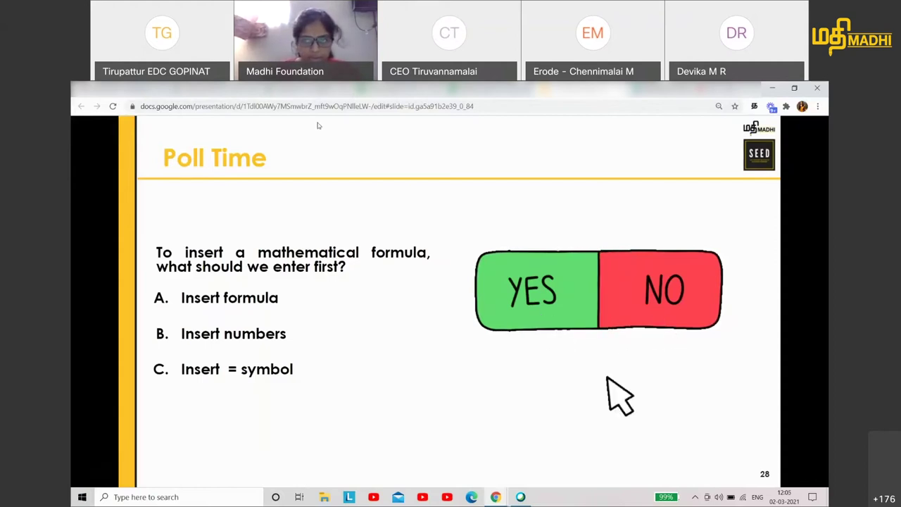
pyautogui.hotkey('ctrl', 'Tab')
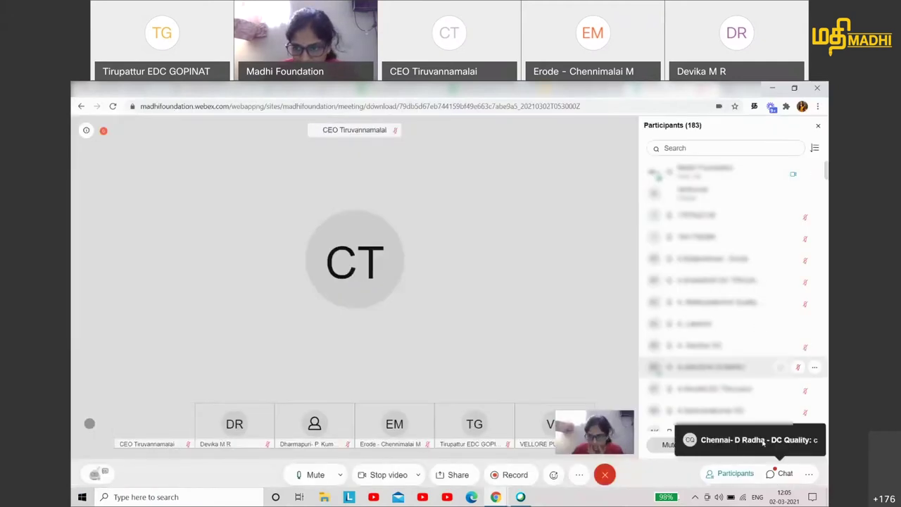
# - Open the Webex meeting chat and scroll through the posted poll answers
pyautogui.click(781, 474)
pyautogui.scroll(-5, 738, 290)
pyautogui.scroll(-10, 738, 291)
pyautogui.scroll(-10, 737, 290)
pyautogui.scroll(-10, 738, 291)
pyautogui.scroll(3, 738, 291)
pyautogui.scroll(3, 738, 290)
pyautogui.scroll(3, 738, 291)
pyautogui.scroll(2, 738, 291)
pyautogui.scroll(2, 738, 291)
pyautogui.scroll(2, 737, 289)
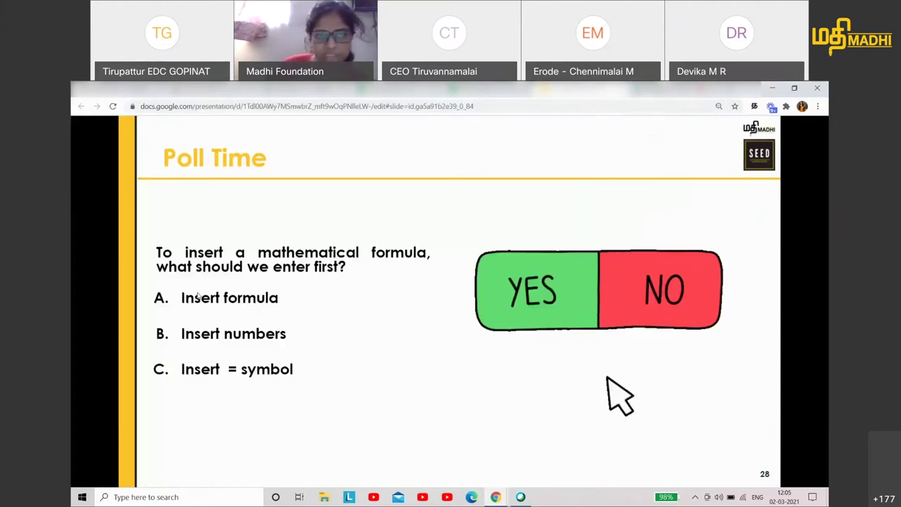
# - Switch to the Seed session 10-A spreadsheet and insert a SUM function into cell A1
pyautogui.hotkey('ctrl', 'Tab')
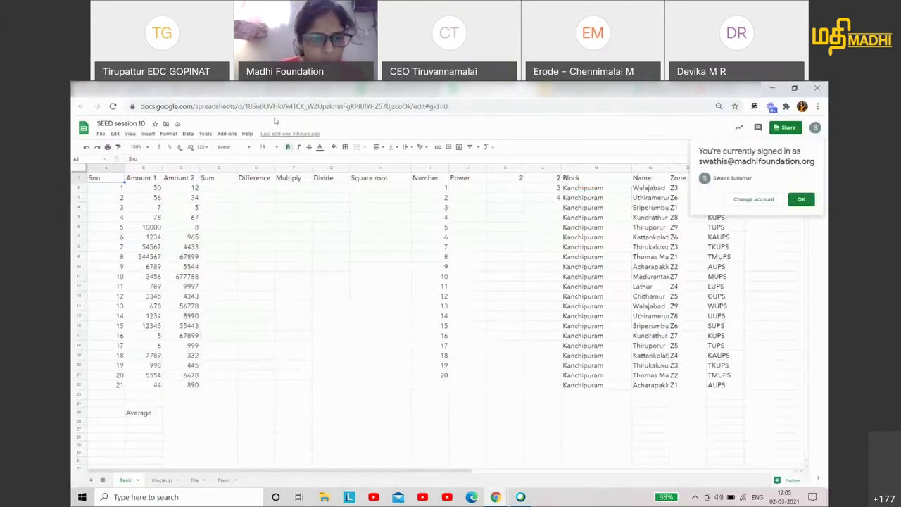
pyautogui.hotkey('ctrl', 'Tab')
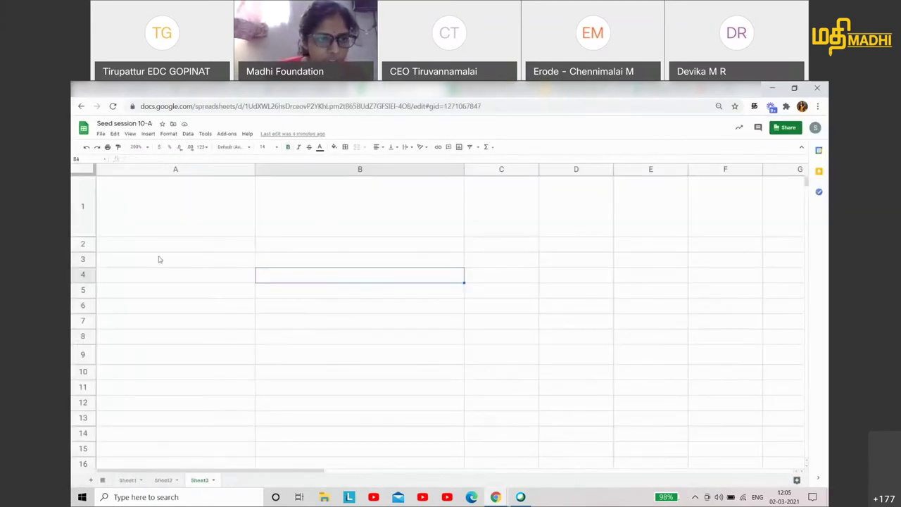
pyautogui.click(167, 215)
pyautogui.click(148, 134)
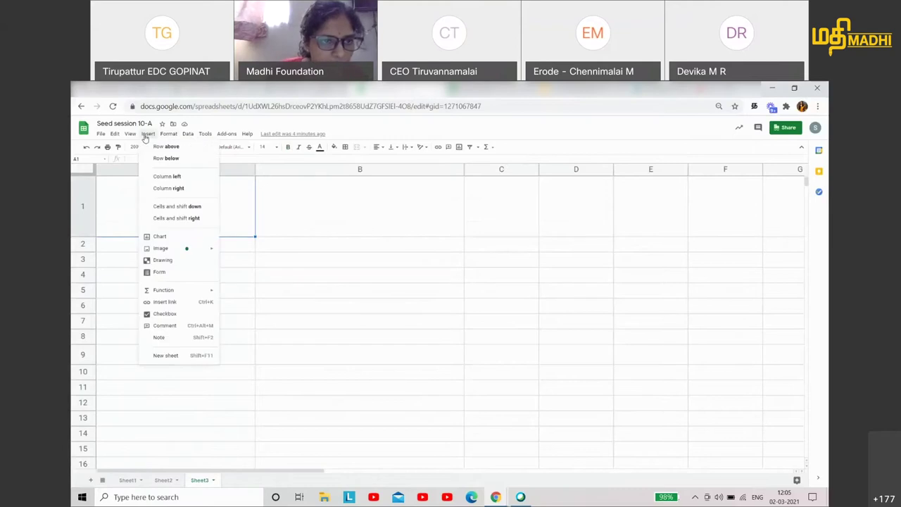
pyautogui.moveTo(158, 295)
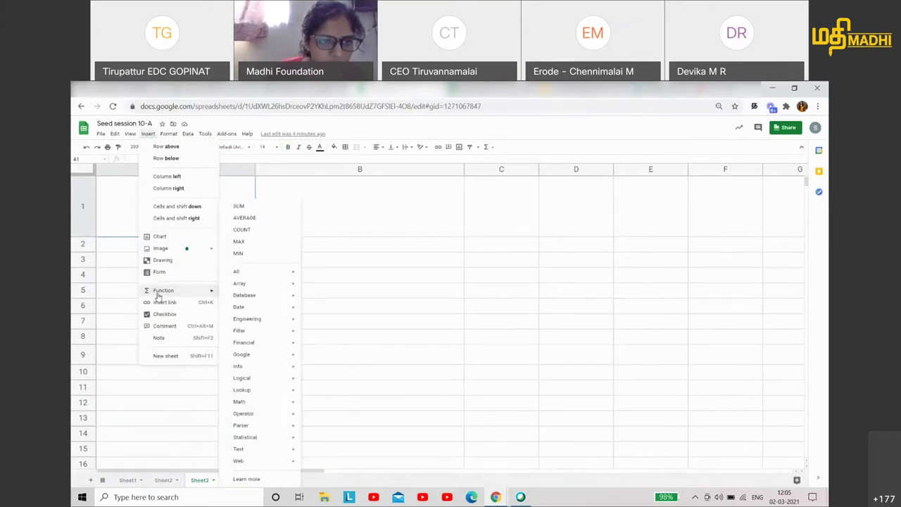
pyautogui.click(249, 206)
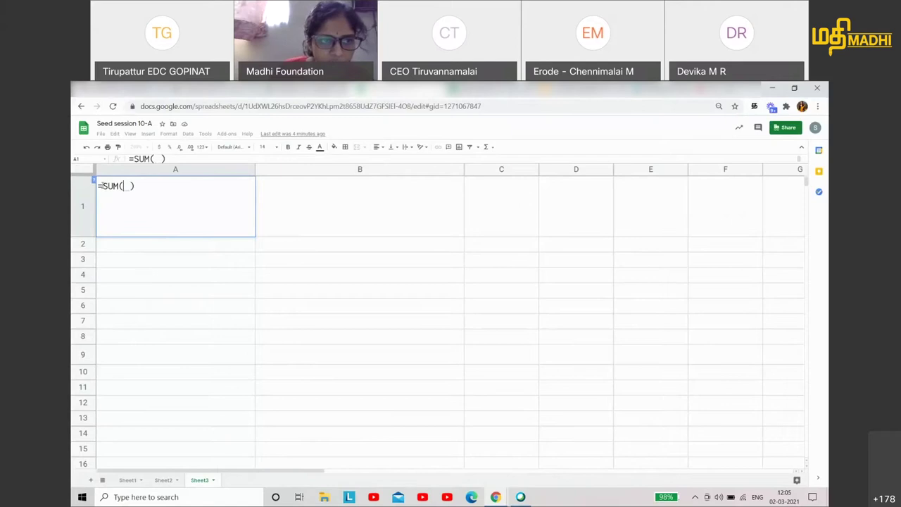
# - Delete the trial SUM formula and the retyped attempts, leaving A1 empty
pyautogui.moveTo(135, 186); pyautogui.dragTo(103, 187)
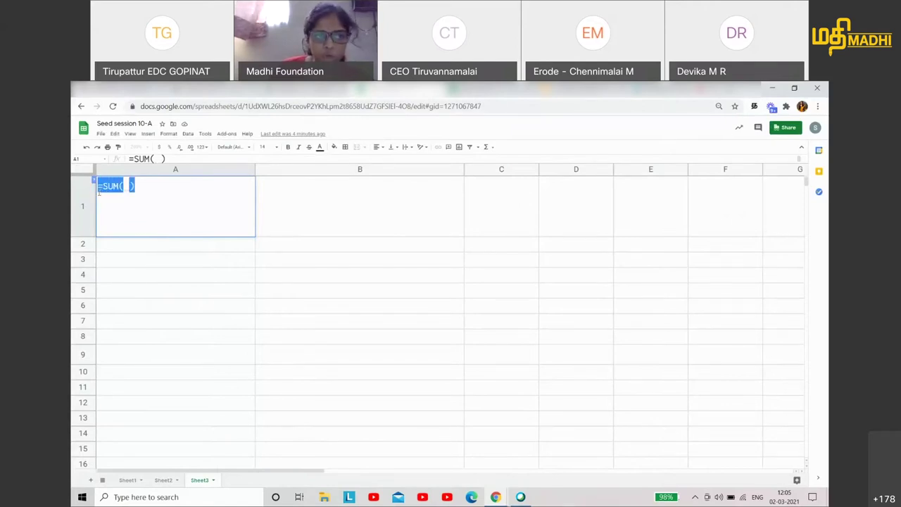
pyautogui.press('BackSpace')
pyautogui.write('=')
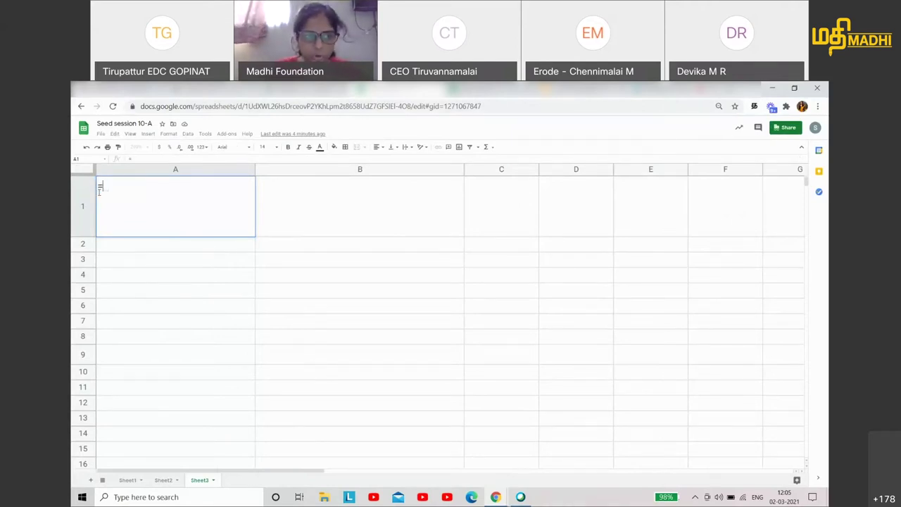
pyautogui.press('BackSpace')
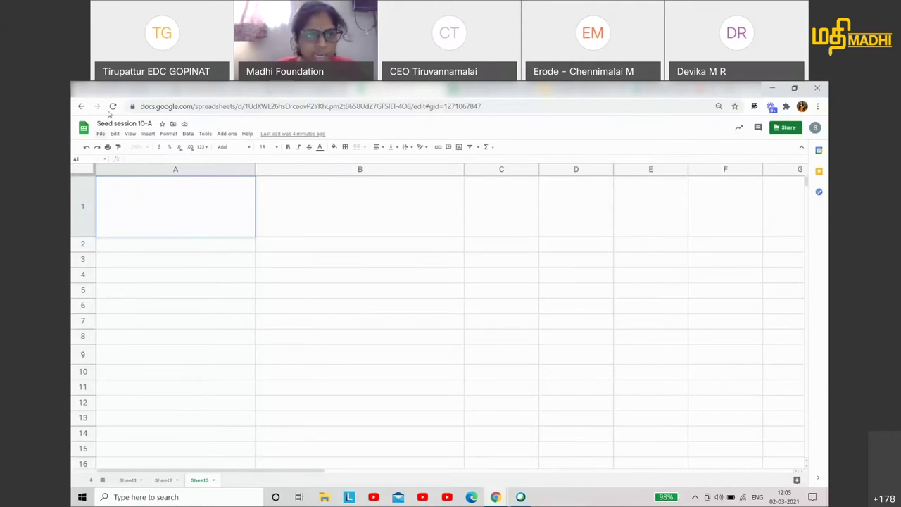
pyautogui.write('sum')
pyautogui.press('BackSpace')
pyautogui.press('BackSpace')
pyautogui.press('BackSpace')
pyautogui.press('BackSpace')
pyautogui.press('BackSpace')
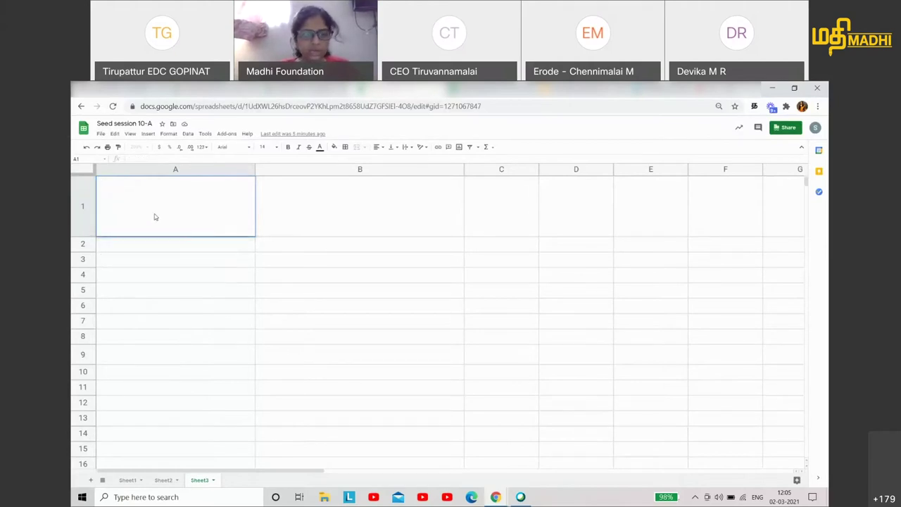
# - Enter an ADD formula for 100 and 6534 in A1, fixing the argument error to get 6634
pyautogui.write('=add(')
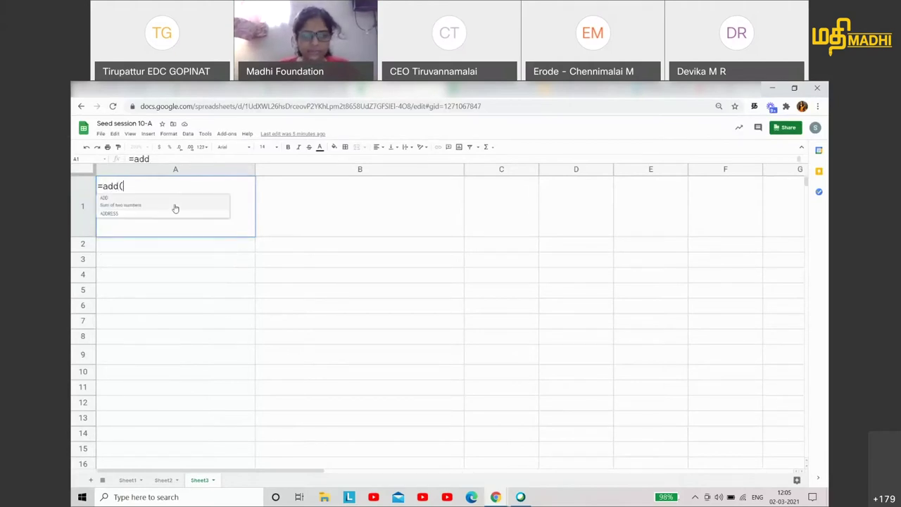
pyautogui.write('100+')
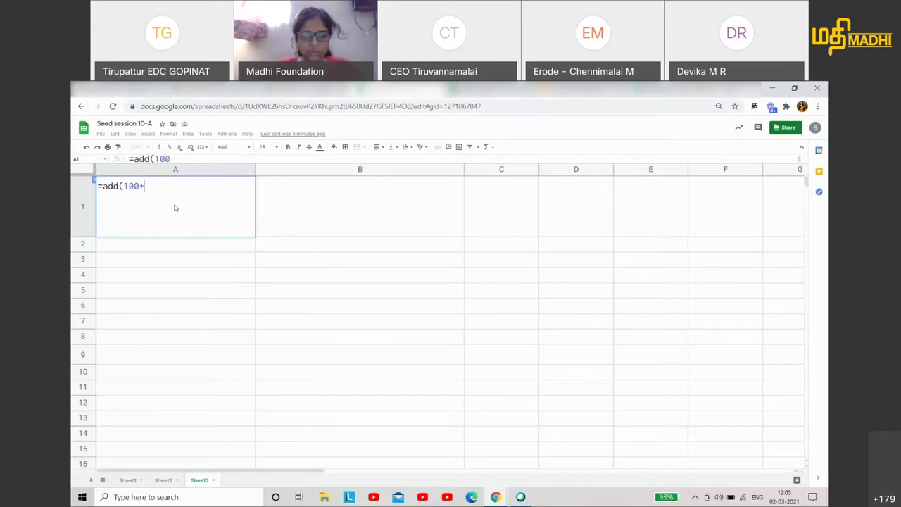
pyautogui.write('6534)')
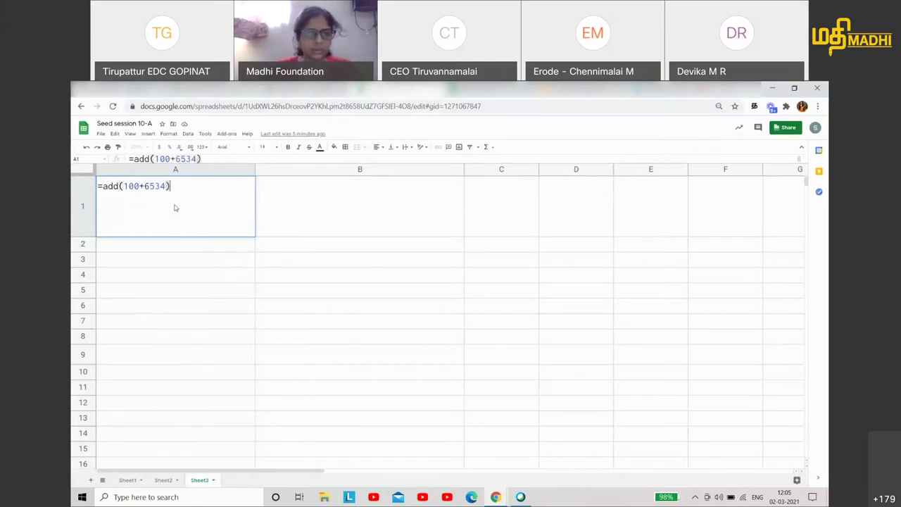
pyautogui.press('Return')
pyautogui.click(175, 207)
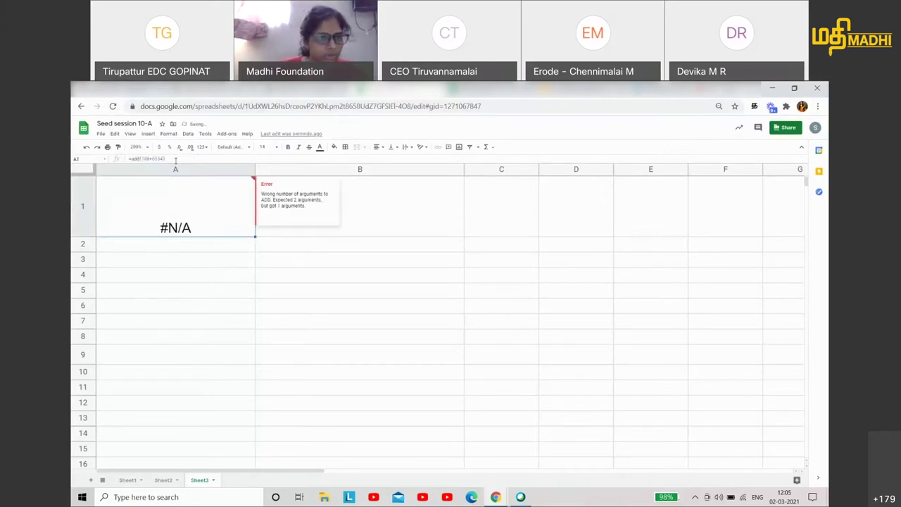
pyautogui.click(152, 158)
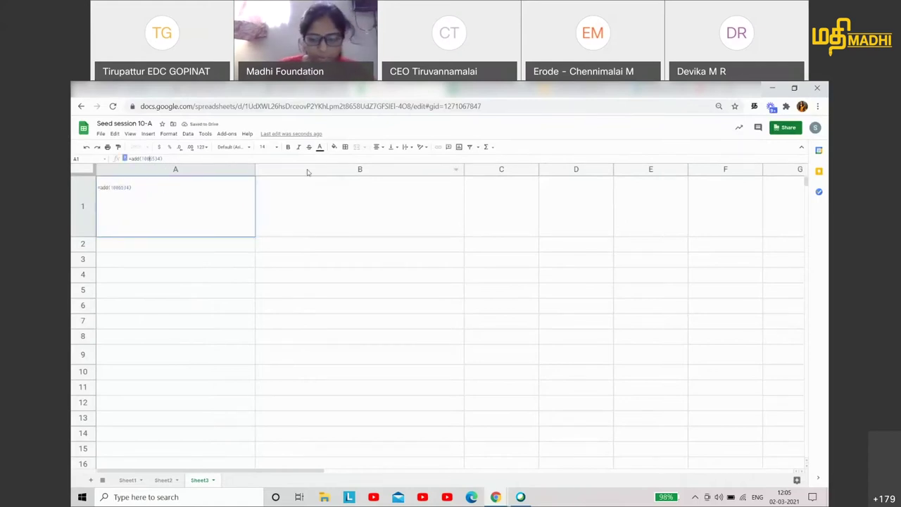
pyautogui.write(',')
pyautogui.press('Return')
pyautogui.click(316, 201)
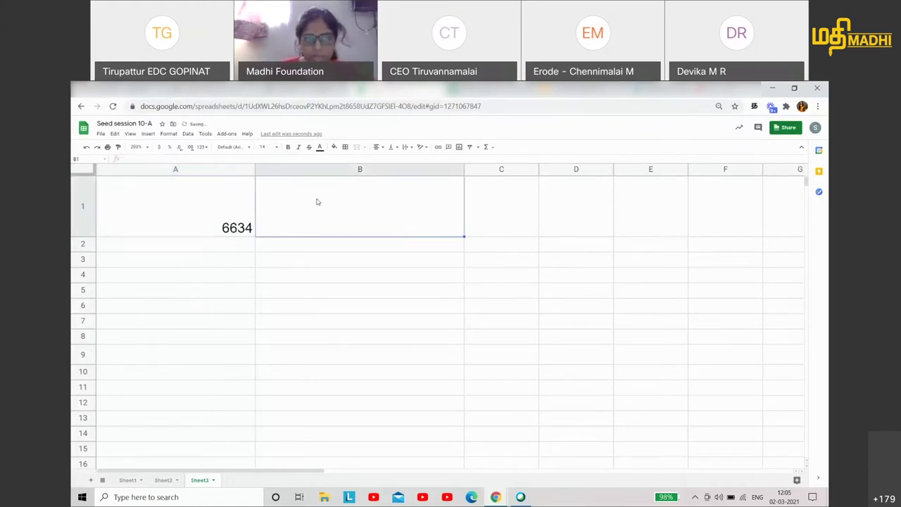
pyautogui.click(241, 197)
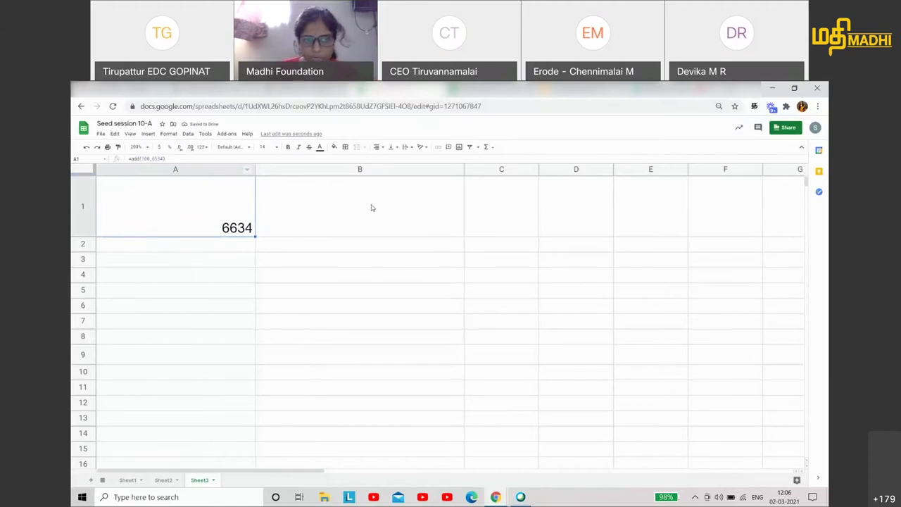
pyautogui.click(372, 208)
# - Browse the Insert > Function lists without inserting anything, then clear the 6634 result from A1
pyautogui.click(149, 133)
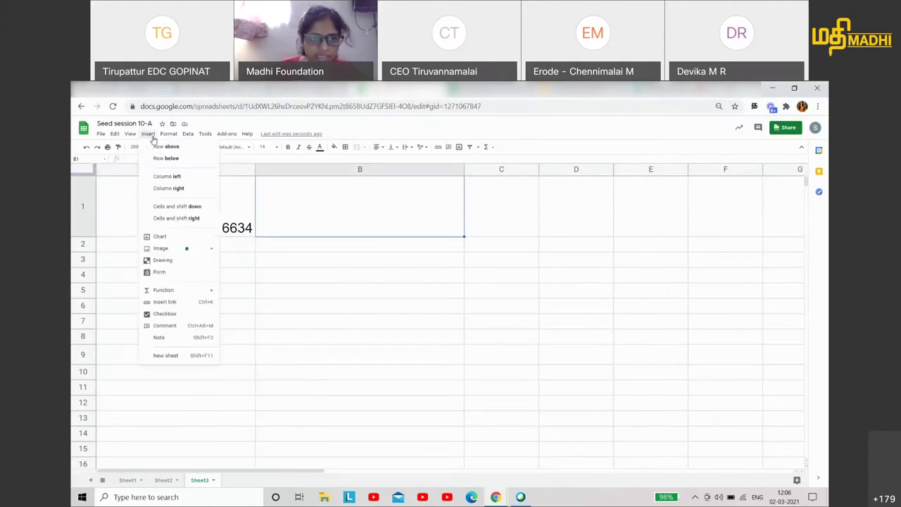
pyautogui.moveTo(207, 291)
pyautogui.moveTo(252, 283)
pyautogui.moveTo(257, 401)
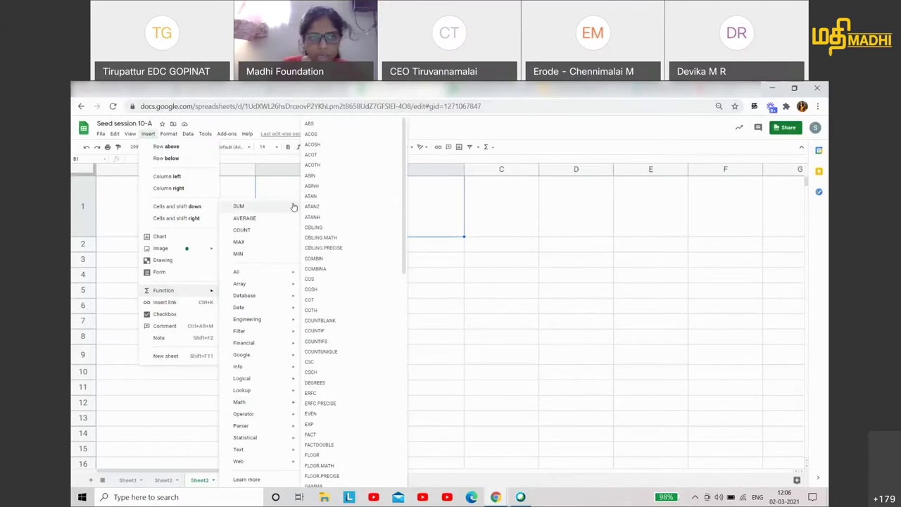
pyautogui.click(415, 206)
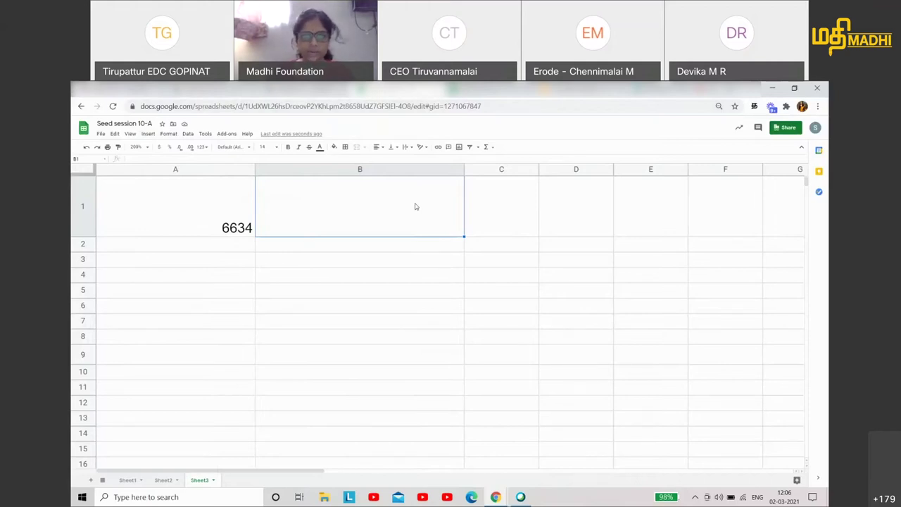
pyautogui.click(218, 221)
pyautogui.press('Delete')
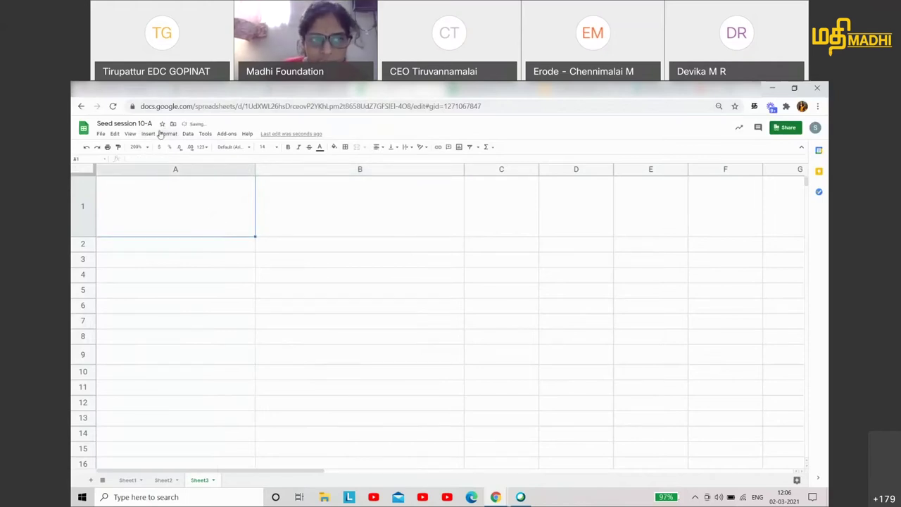
# - Start and erase an =s formula in B1, then switch to the SEED session 10 spreadsheet
pyautogui.click(148, 134)
pyautogui.moveTo(169, 290)
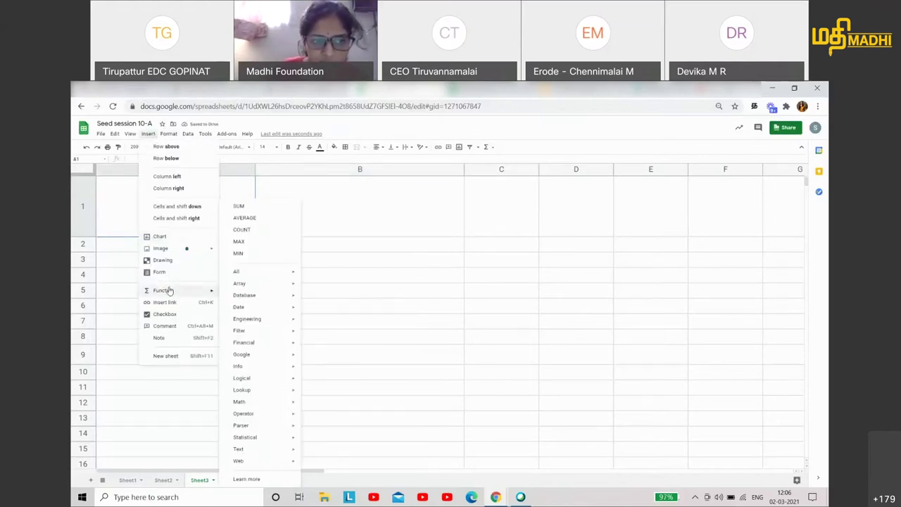
pyautogui.click(439, 219)
pyautogui.write('=s')
pyautogui.press('BackSpace')
pyautogui.press('BackSpace')
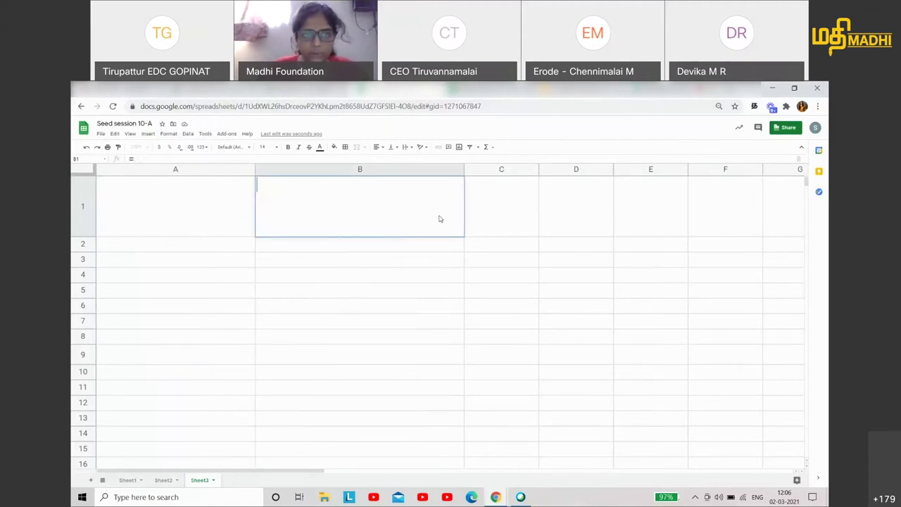
pyautogui.click(509, 90)
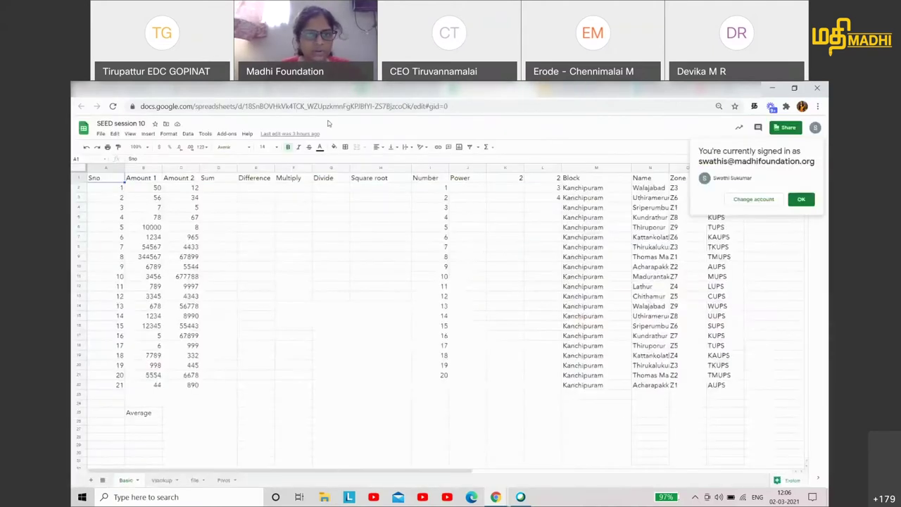
# - Enter Add(10,10) as text in A1 and =add(10,10) in B1, which shows 20
pyautogui.write('Add(10,')
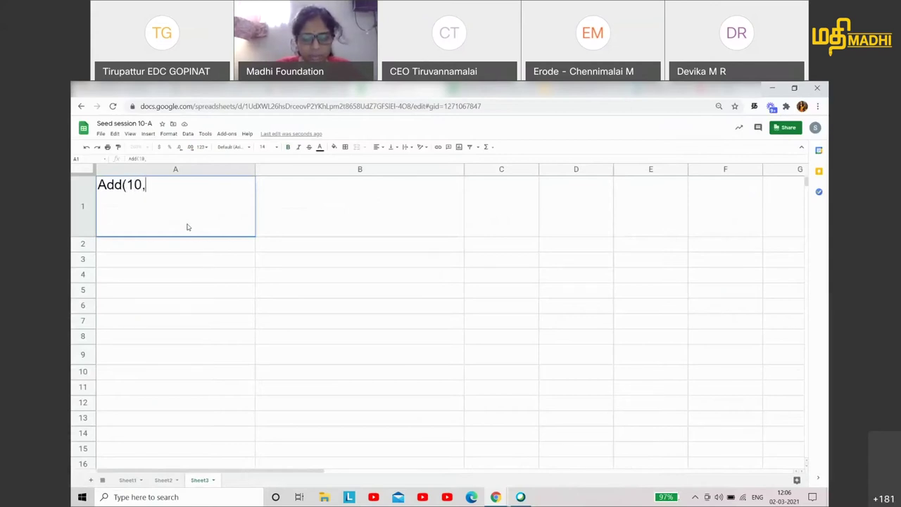
pyautogui.press('Return')
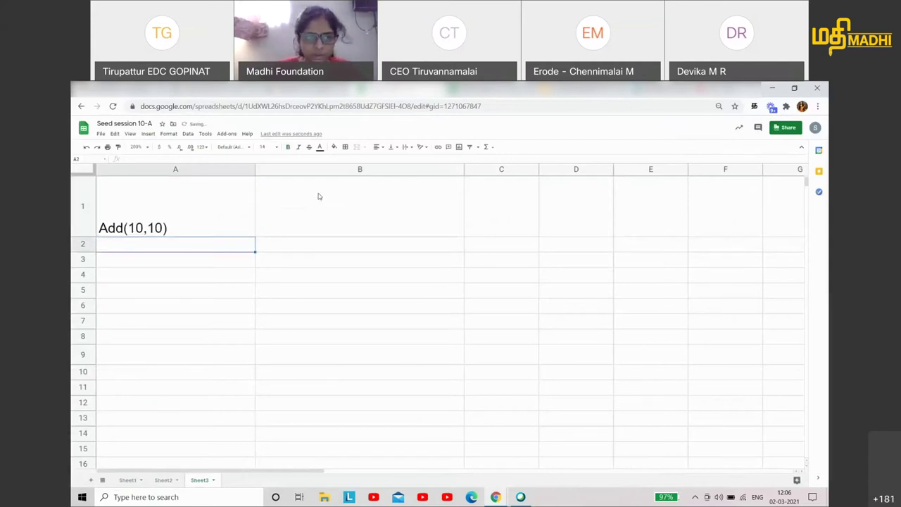
pyautogui.click(318, 197)
pyautogui.write('=add')
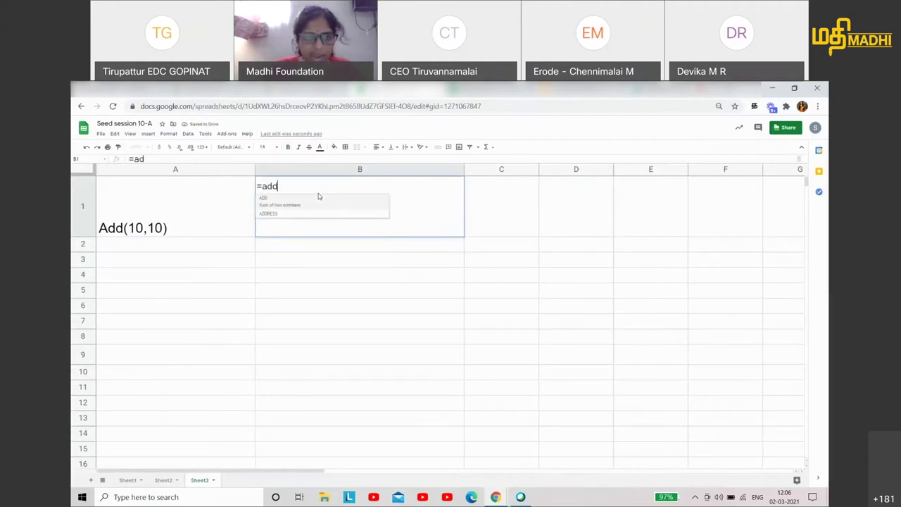
pyautogui.write('(10,10)')
pyautogui.press('Return')
pyautogui.click(358, 218)
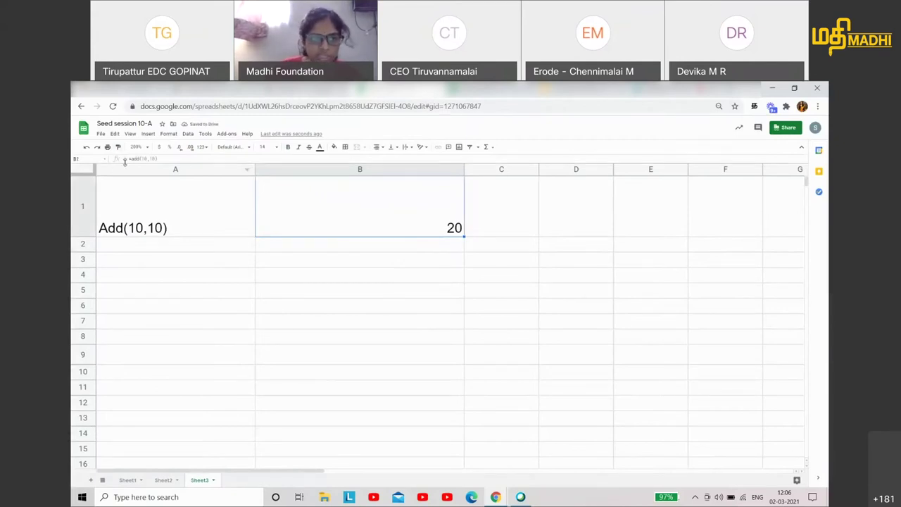
pyautogui.click(134, 221)
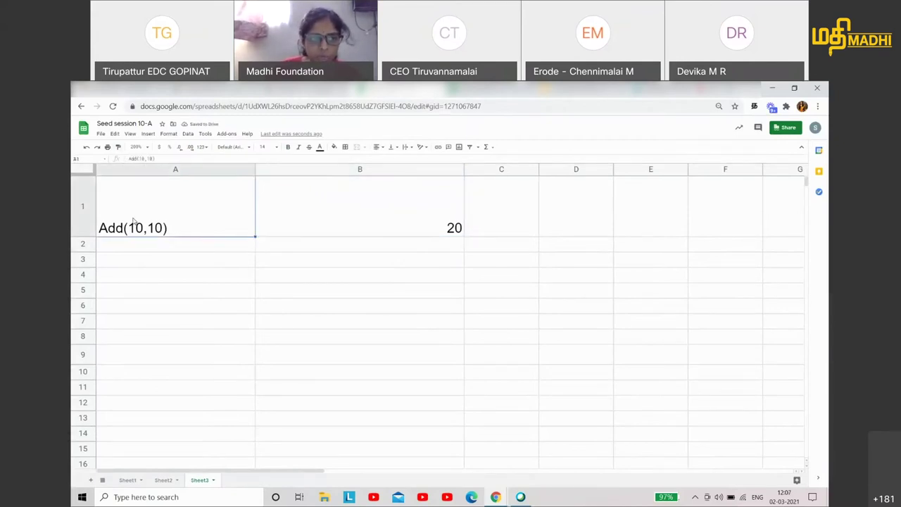
# - Clear both B1 and A1, then return to the presentation's Poll Time slide
pyautogui.click(426, 224)
pyautogui.press('Delete')
pyautogui.click(187, 212)
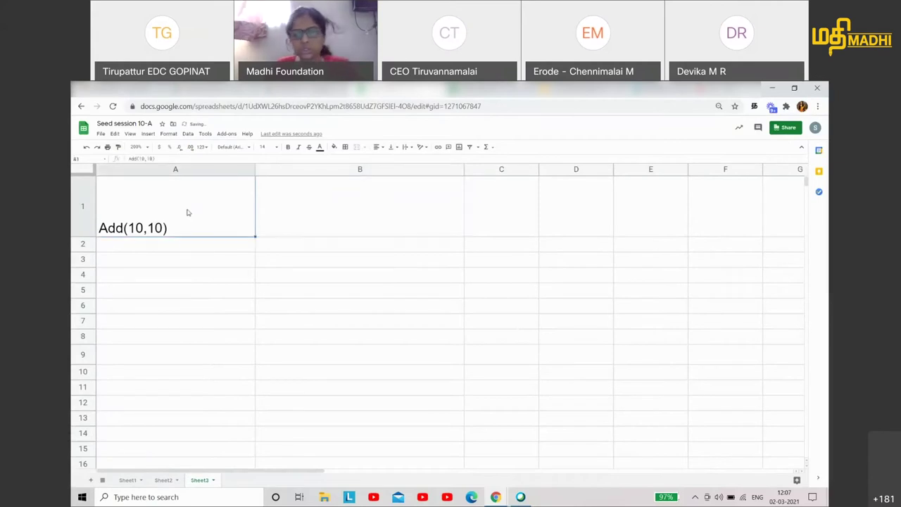
pyautogui.press('Delete')
pyautogui.click(148, 134)
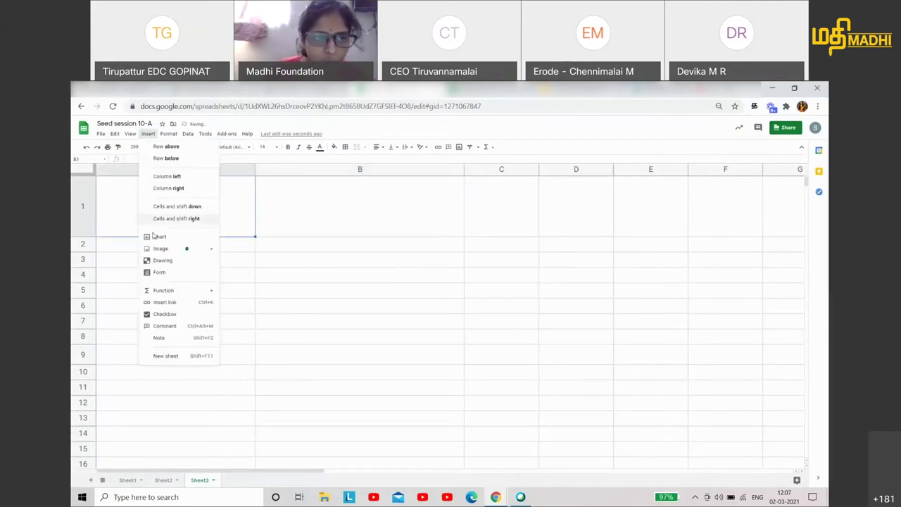
pyautogui.moveTo(169, 290)
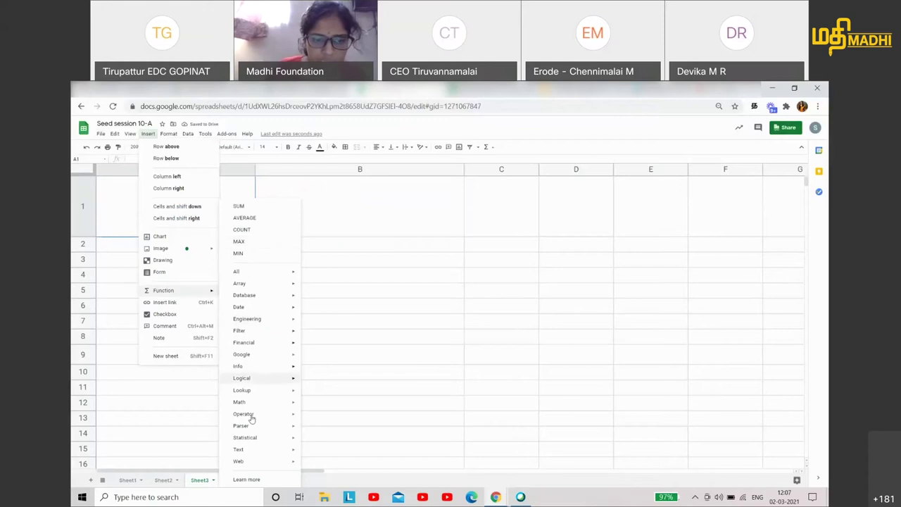
pyautogui.hotkey('alt', 'Tab')
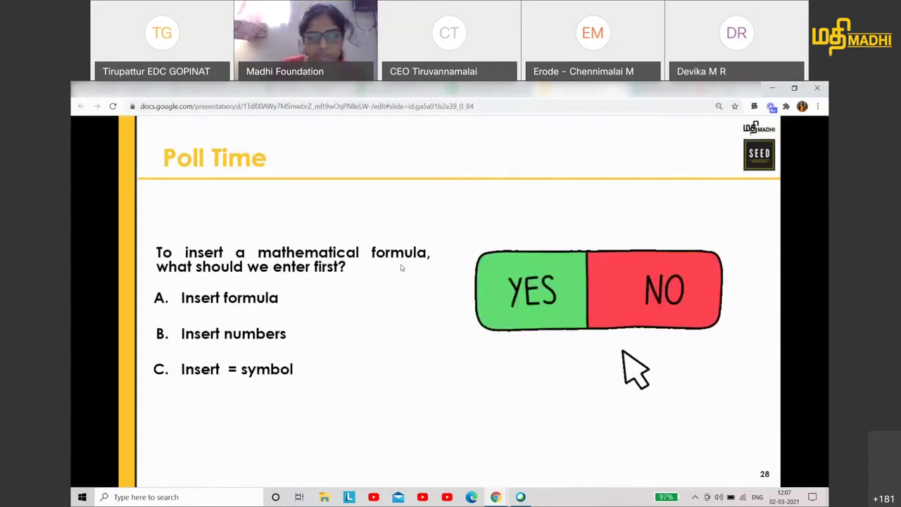
# - Advance to slide 29, 'Sheets: Mathematical Operations → Functions'
pyautogui.press('Right')
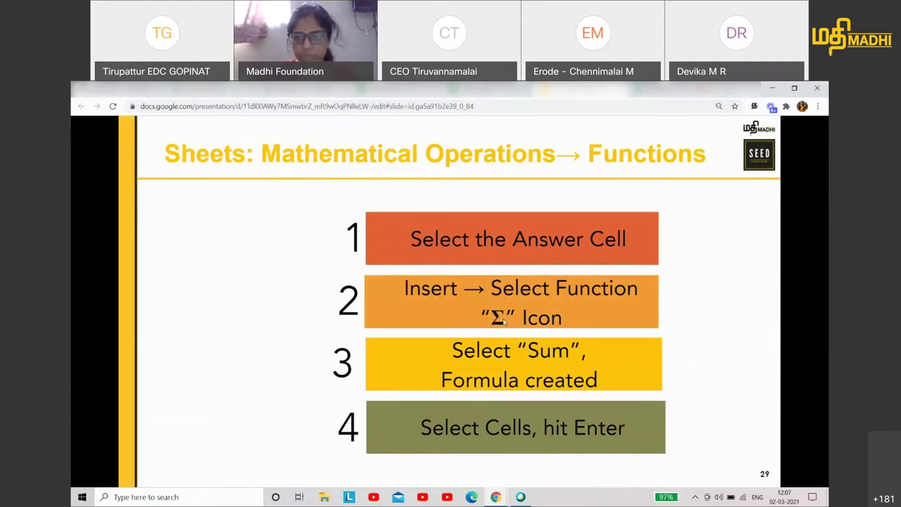
# - Show the spreadsheet's Σ Functions list, then go back to Functions slide 29
pyautogui.hotkey('ctrl', 'Tab')
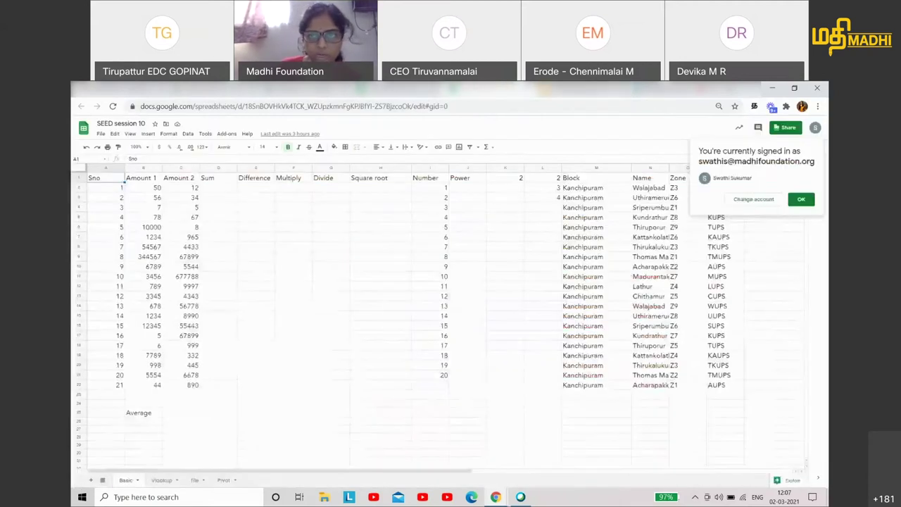
pyautogui.click(489, 148)
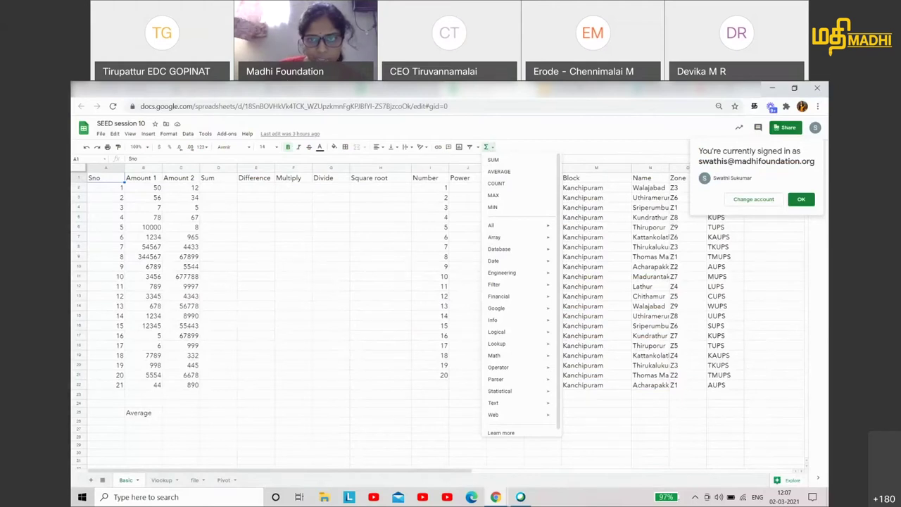
pyautogui.hotkey('ctrl', 'Tab')
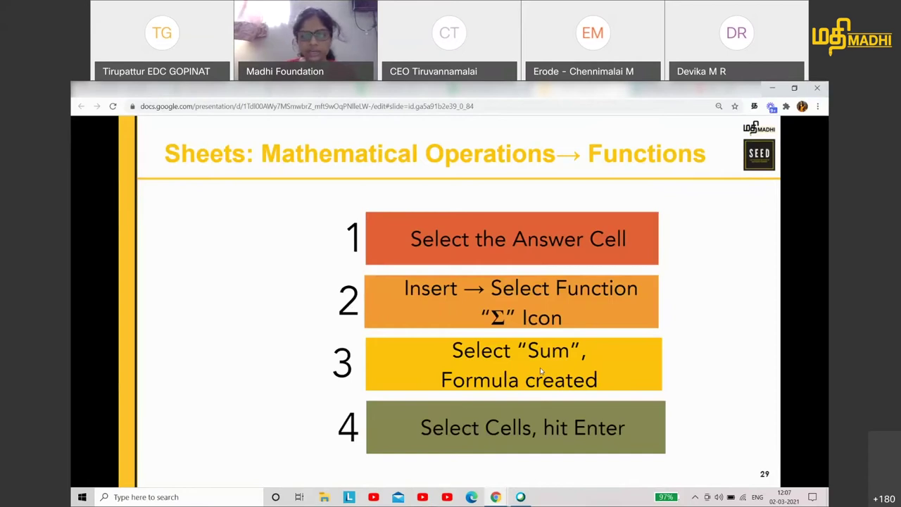
# - Advance to slide 30 on entering = then a formula, and switch to the Seed session 10-A spreadsheet
pyautogui.press('Right')
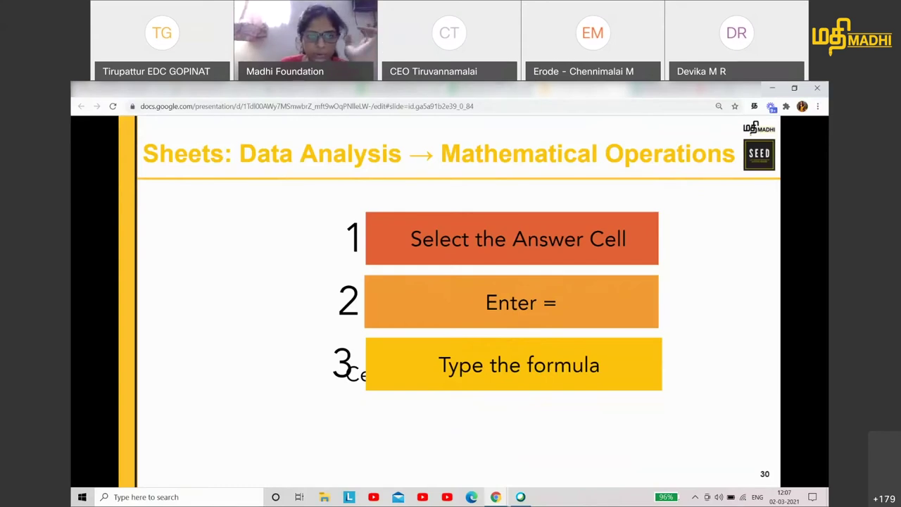
pyautogui.hotkey('ctrl', 'Tab')
# - Type =sum in Sheet3's B1, discard it, and go back to the slides
pyautogui.click(370, 205)
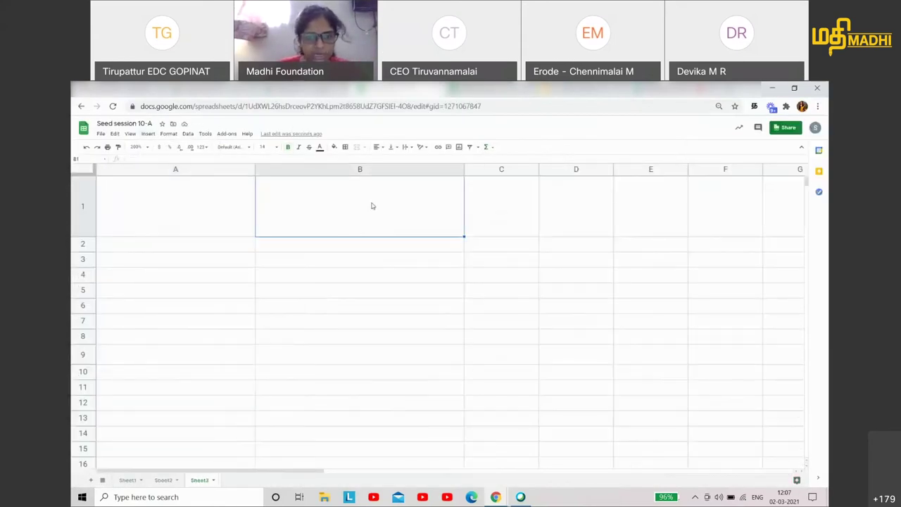
pyautogui.write('=')
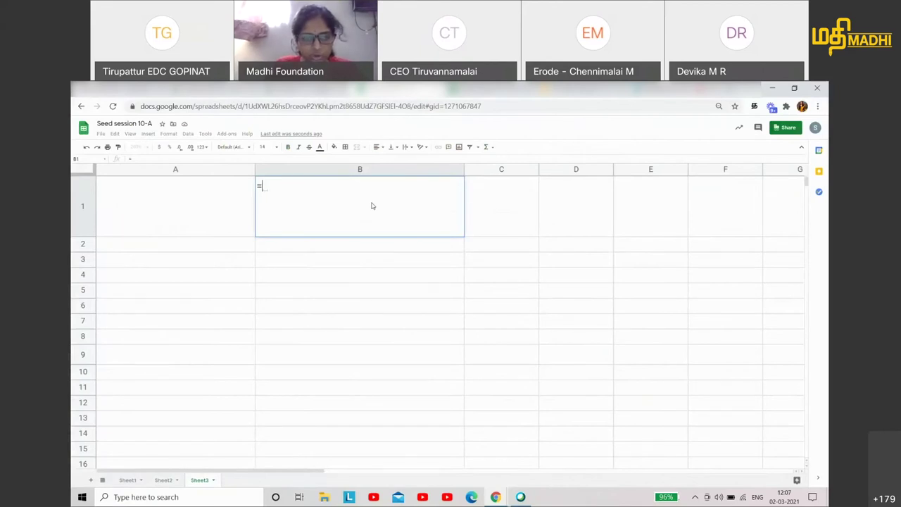
pyautogui.write('sum')
pyautogui.press('BackSpace')
pyautogui.press('BackSpace')
pyautogui.press('BackSpace')
pyautogui.press('BackSpace')
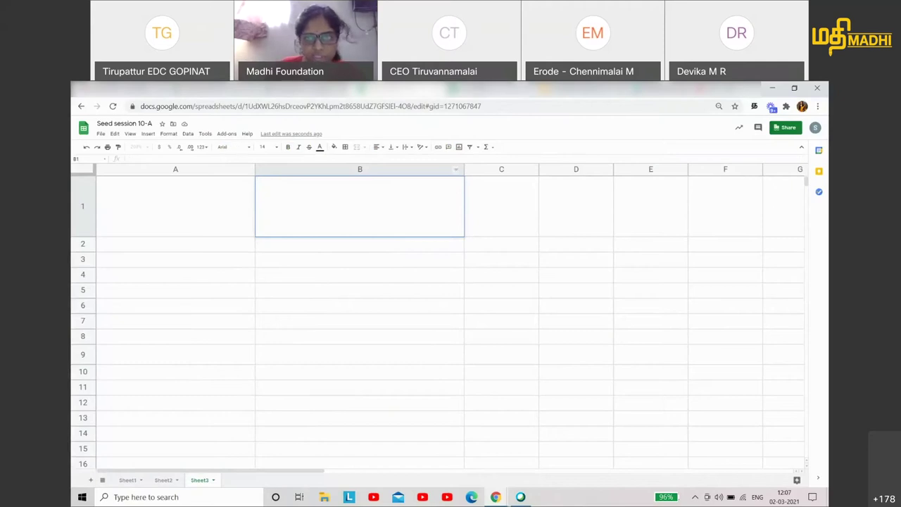
pyautogui.hotkey('ctrl', 'Tab')
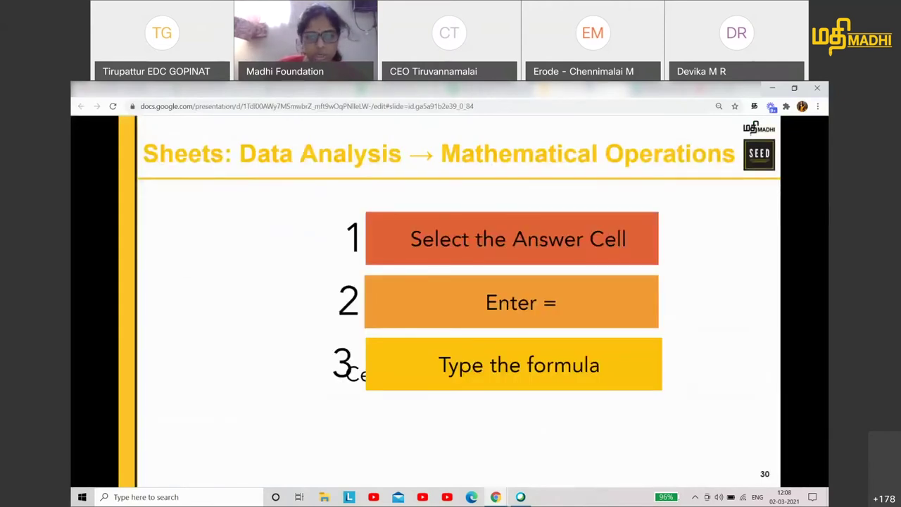
# - Show slide 31 with the four arithmetic operators, peek at slide 32, then return to the spreadsheet
pyautogui.press('Right')
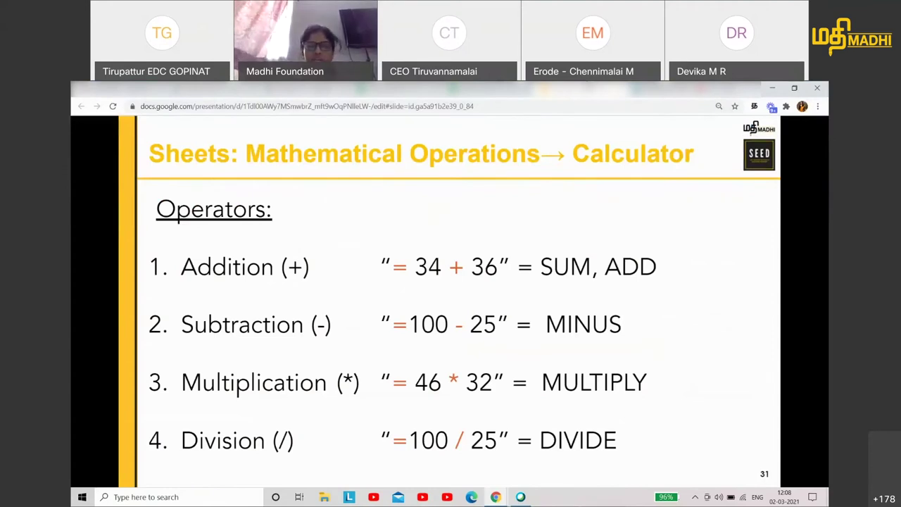
pyautogui.press('Right')
pyautogui.press('Left')
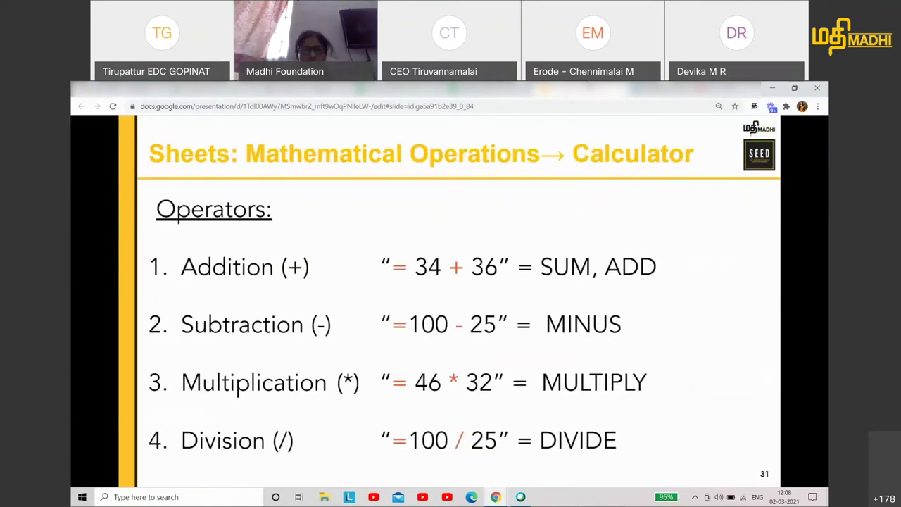
pyautogui.hotkey('ctrl', 'Tab')
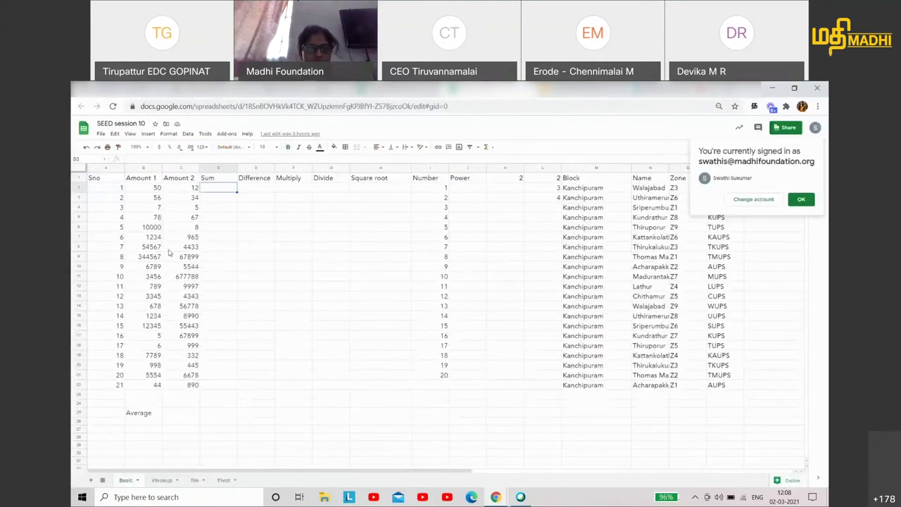
# - Enter =sum(B2,C2) in D2 so it shows 62
pyautogui.click(143, 179)
pyautogui.click(174, 169)
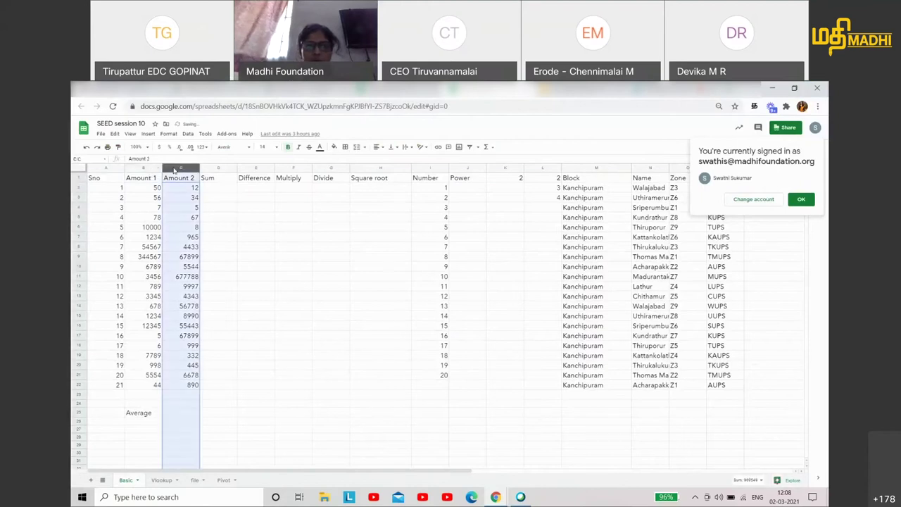
pyautogui.click(215, 189)
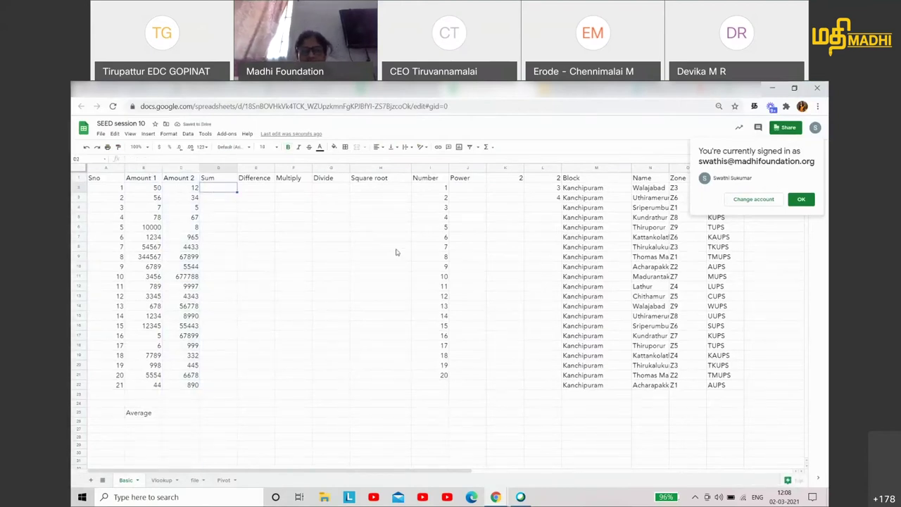
pyautogui.write('=')
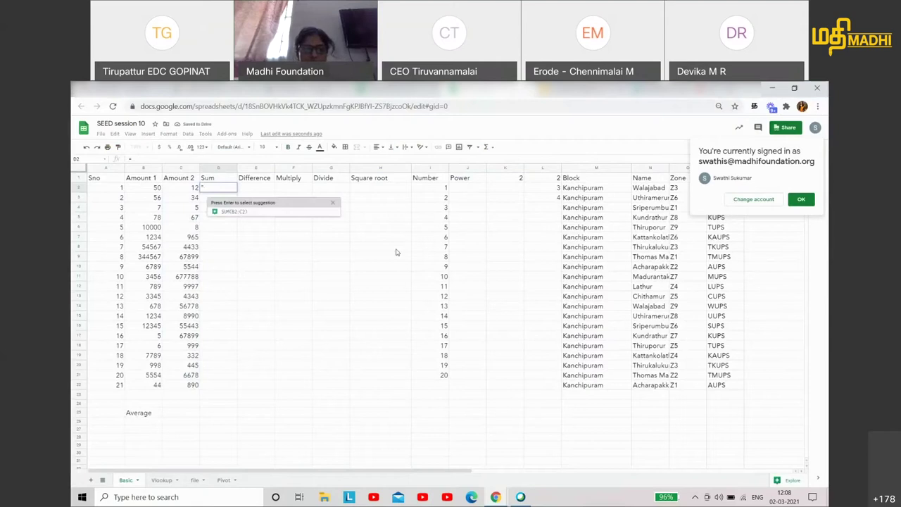
pyautogui.write('sum')
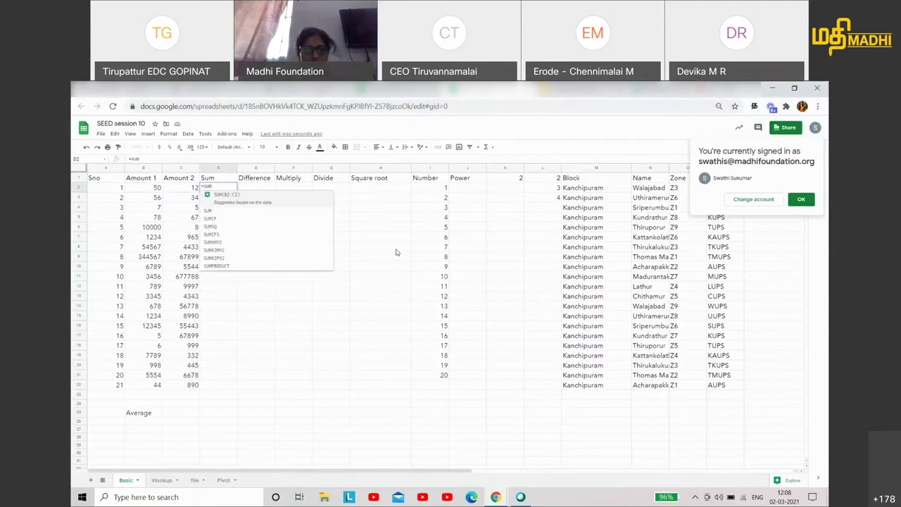
pyautogui.write('(')
pyautogui.moveTo(152, 189); pyautogui.dragTo(185, 190)
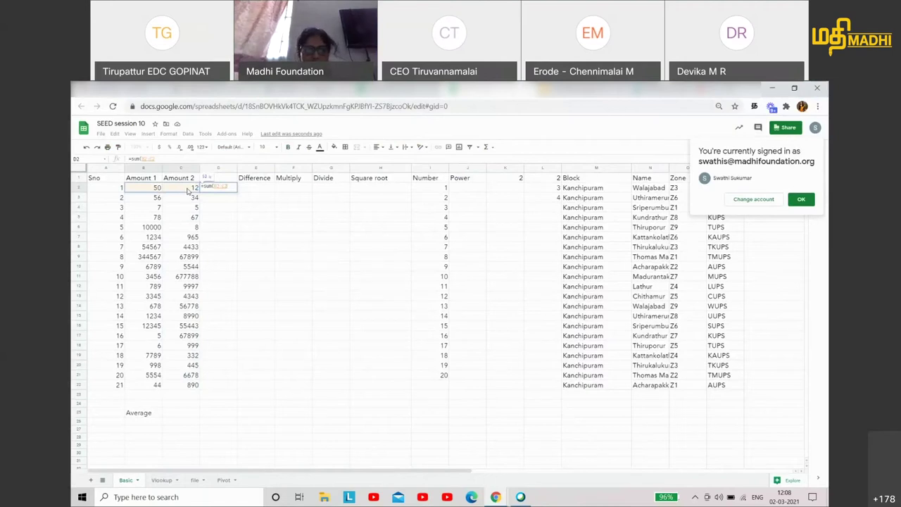
pyautogui.press('BackSpace')
pyautogui.press('BackSpace')
pyautogui.press('BackSpace')
pyautogui.write(',')
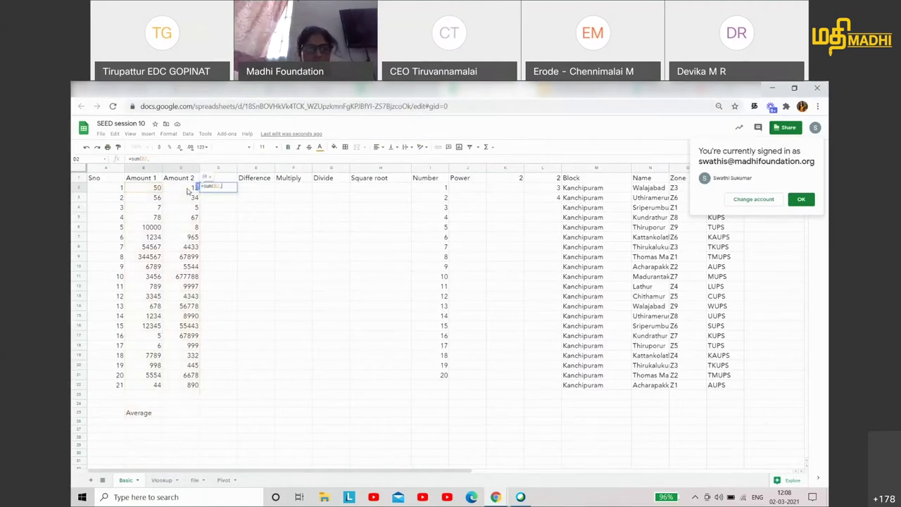
pyautogui.click(189, 190)
pyautogui.write(')')
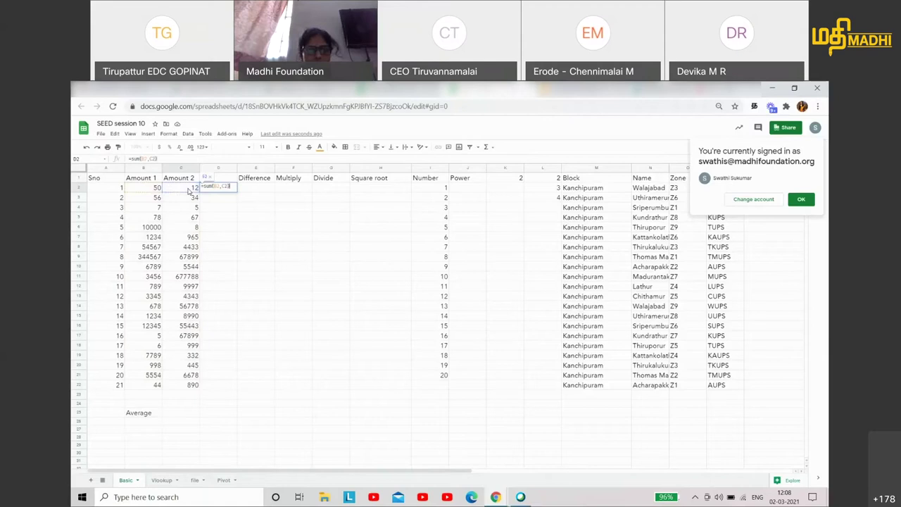
pyautogui.press('Return')
# - Recheck D2's formula and begin an =add( formula in D3
pyautogui.click(233, 190)
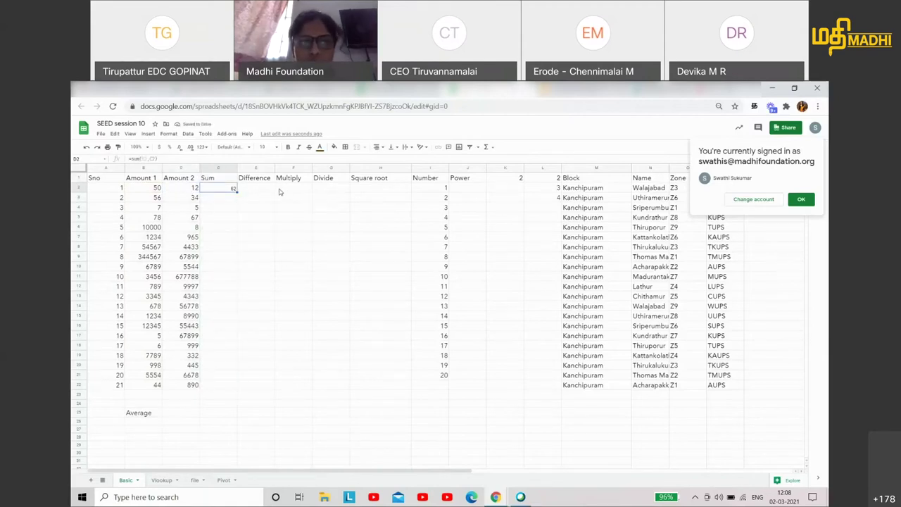
pyautogui.click(217, 201)
pyautogui.write('=add(')
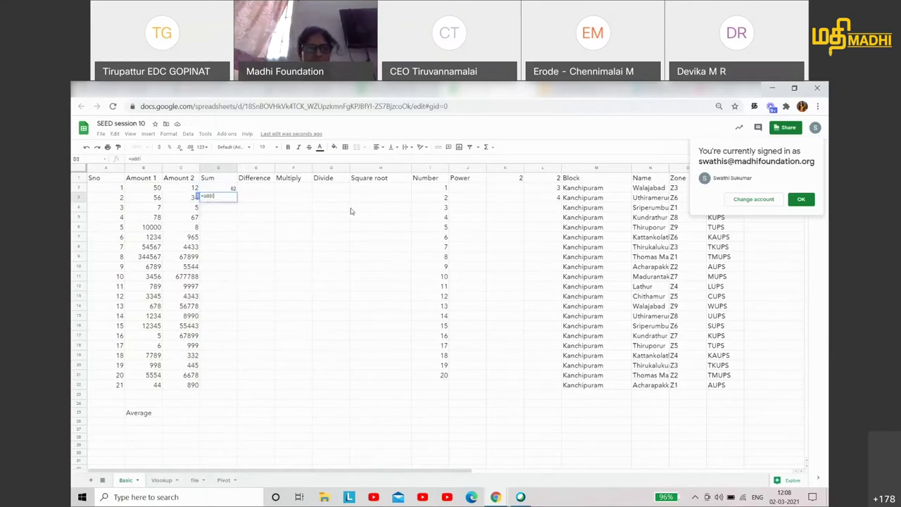
# - Finish D3 as an add formula of B3 and C3, showing 90
pyautogui.click(156, 198)
pyautogui.moveTo(156, 198); pyautogui.dragTo(185, 202)
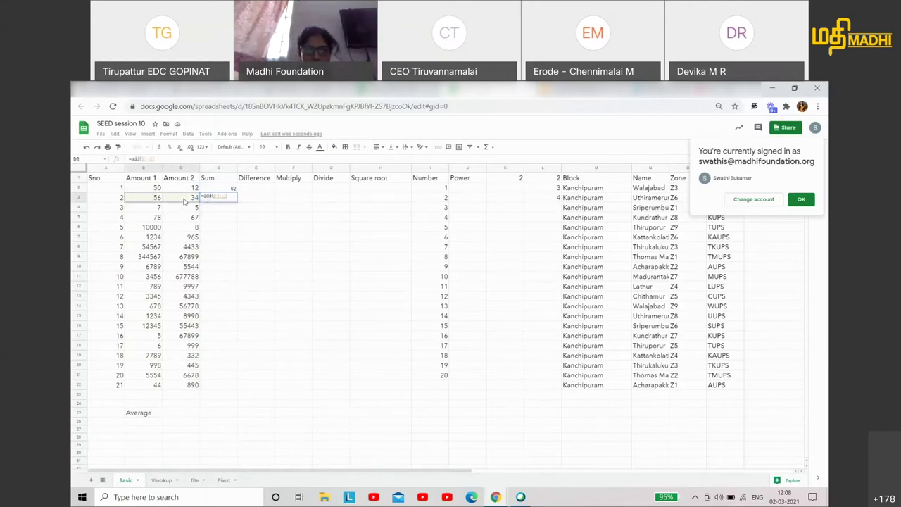
pyautogui.press('Return')
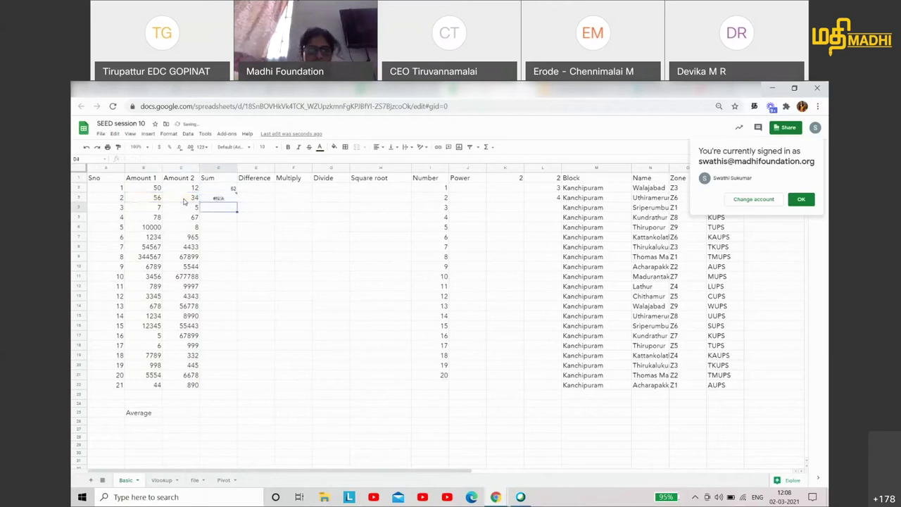
pyautogui.click(219, 199)
pyautogui.doubleClick(219, 198)
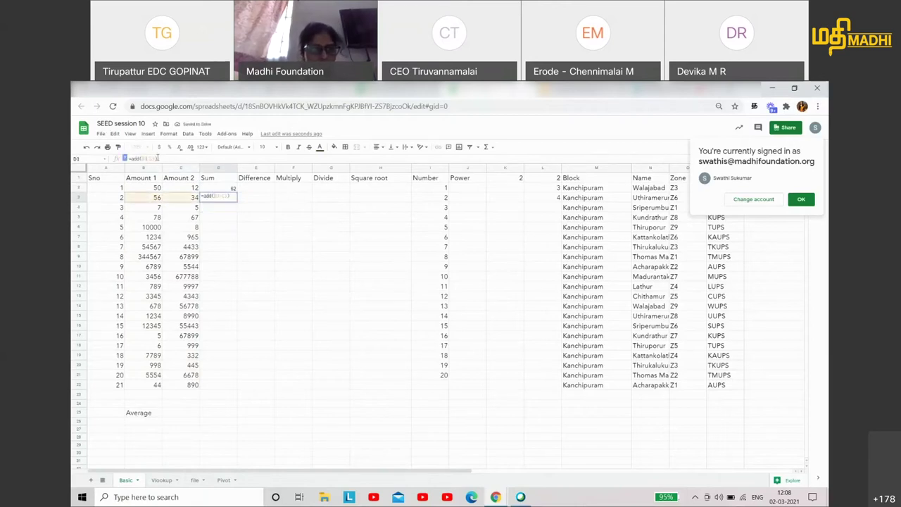
pyautogui.press('Return')
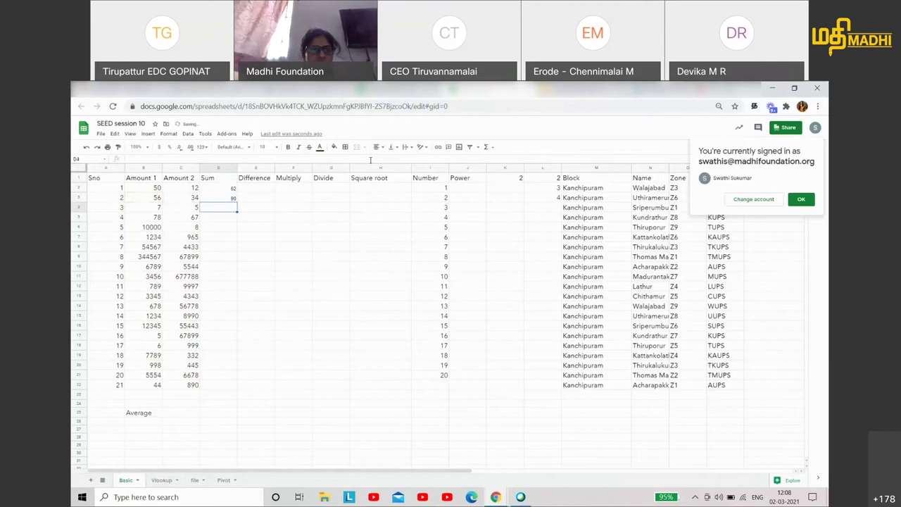
# - Rebuild D2's formula as a sum of B2 and C2
pyautogui.click(215, 189)
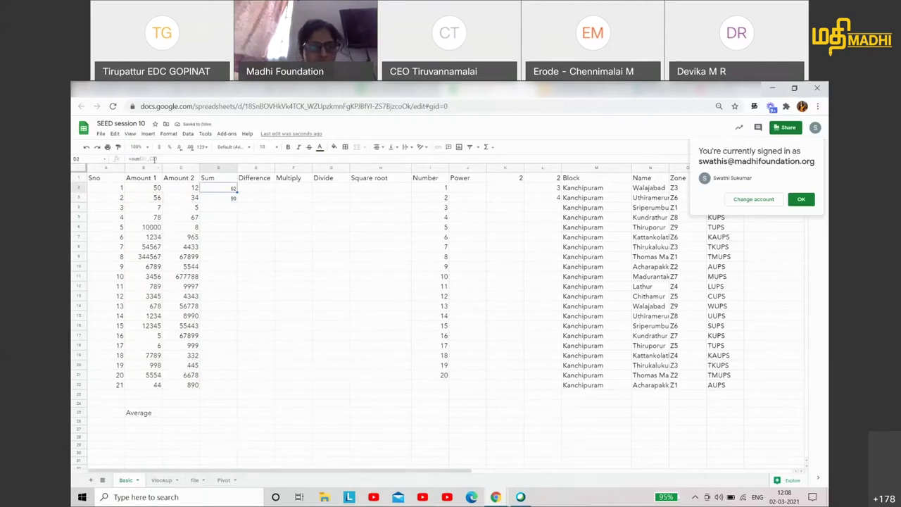
pyautogui.doubleClick(215, 189)
pyautogui.press('BackSpace')
pyautogui.press('BackSpace')
pyautogui.press('BackSpace')
pyautogui.press('BackSpace')
pyautogui.press('BackSpace')
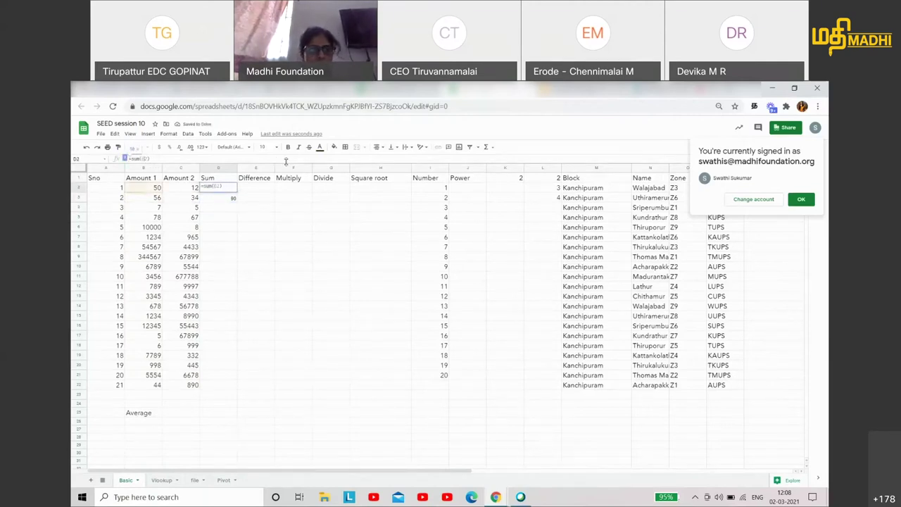
pyautogui.click(161, 192)
pyautogui.write(',')
pyautogui.click(188, 190)
pyautogui.press('Return')
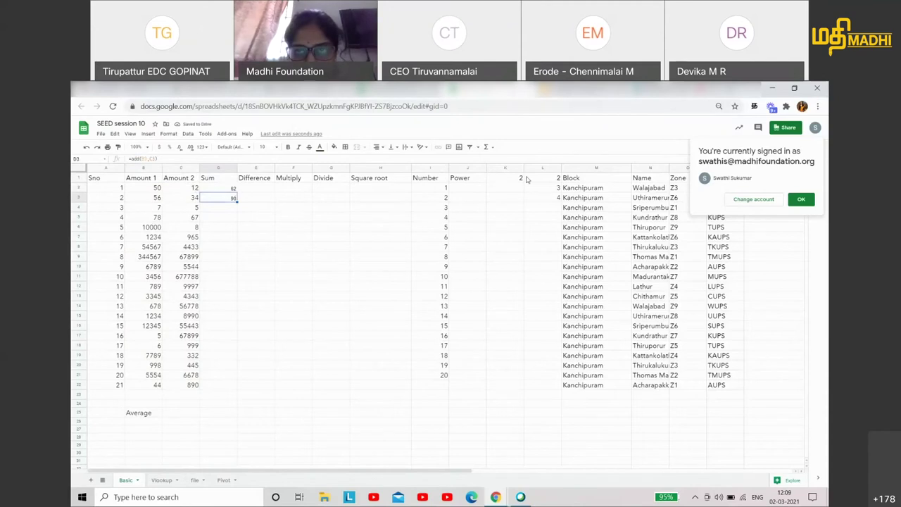
# - Read the Webex meeting chat, then return to the SEED session 10 sheet
pyautogui.hotkey('ctrl', 'Tab')
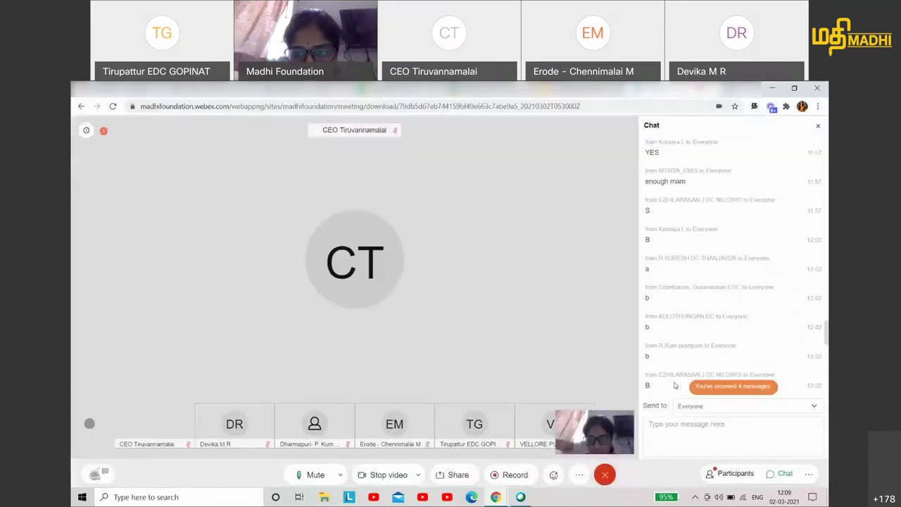
pyautogui.scroll(-5, 721, 342)
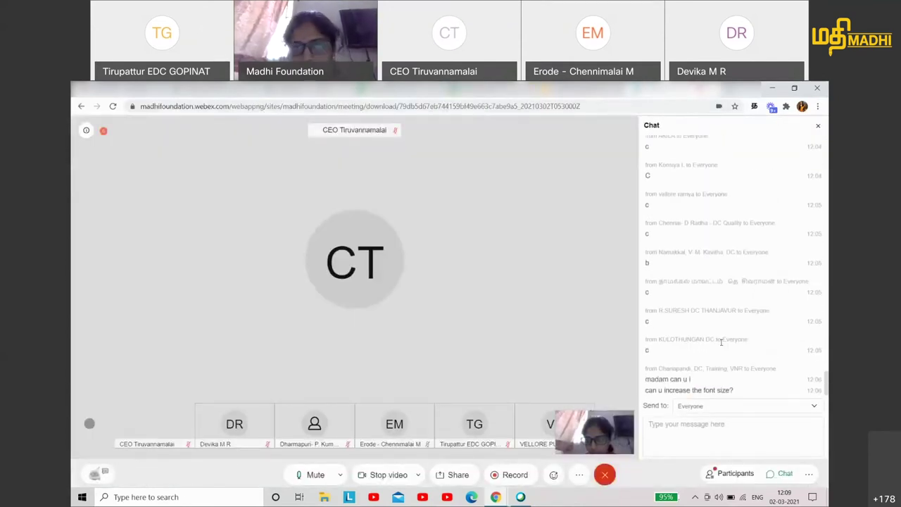
pyautogui.hotkey('ctrl', 'Tab')
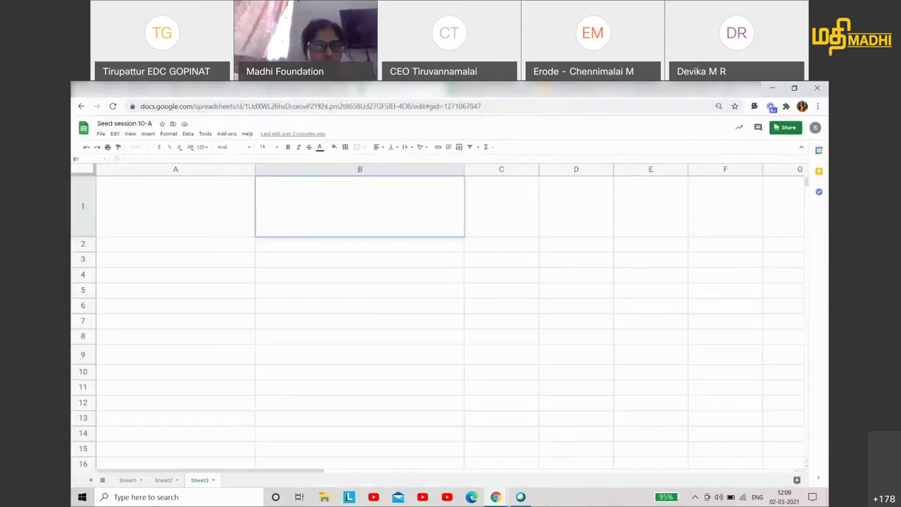
pyautogui.hotkey('ctrl', 'Tab')
pyautogui.click(148, 148)
# - Zoom the Basic sheet to 200% and set the whole sheet's font size to 14
pyautogui.click(140, 233)
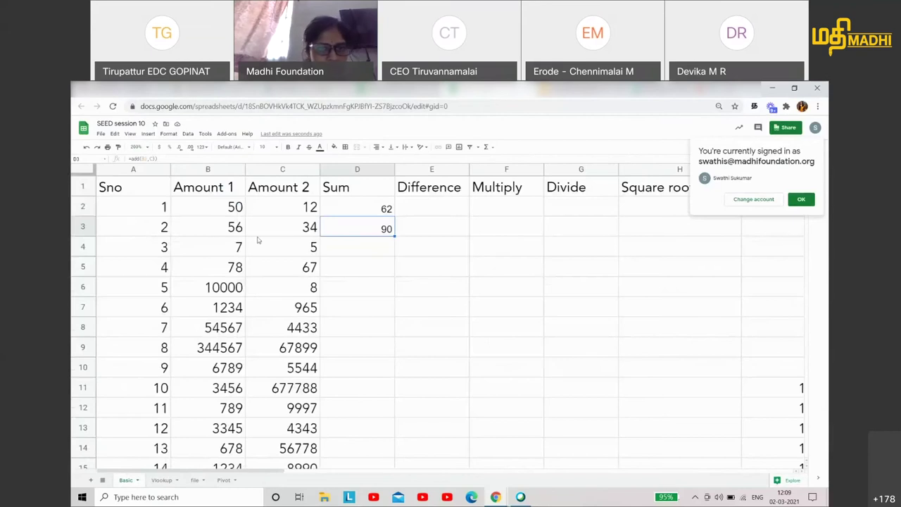
pyautogui.click(371, 211)
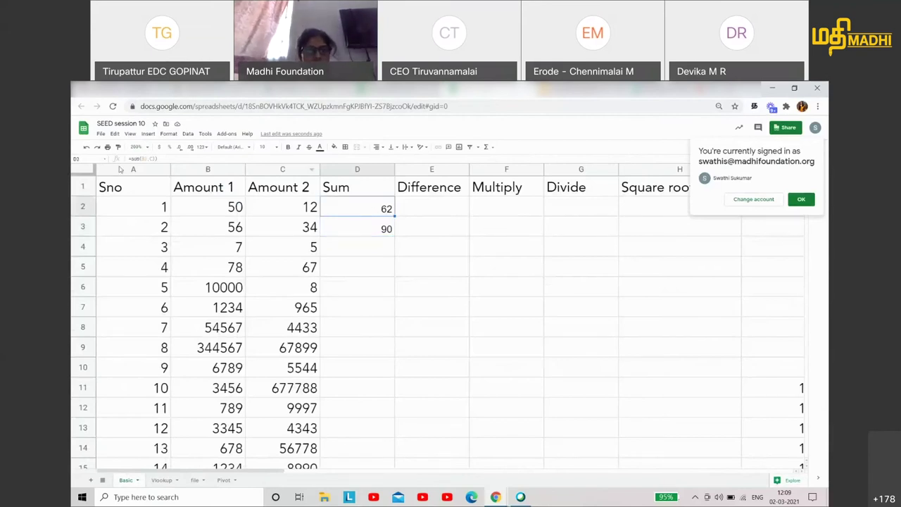
pyautogui.click(96, 164)
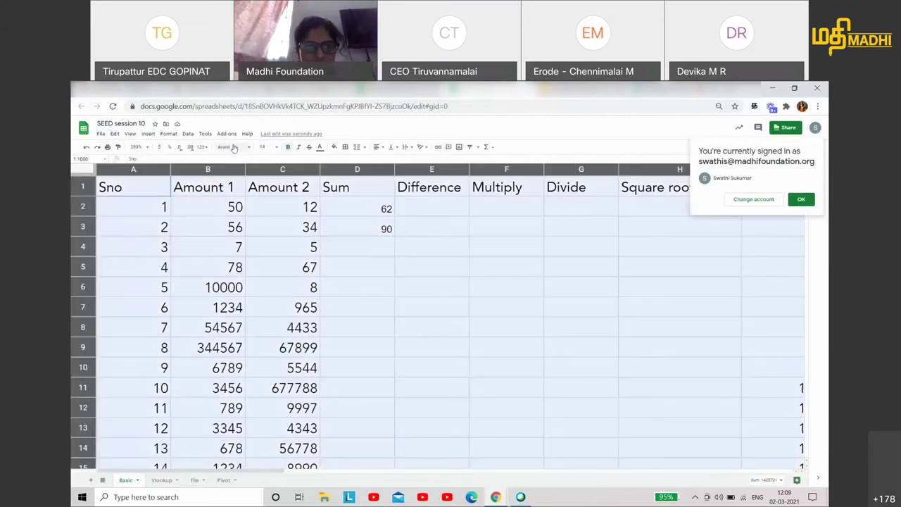
pyautogui.click(269, 225)
pyautogui.click(82, 172)
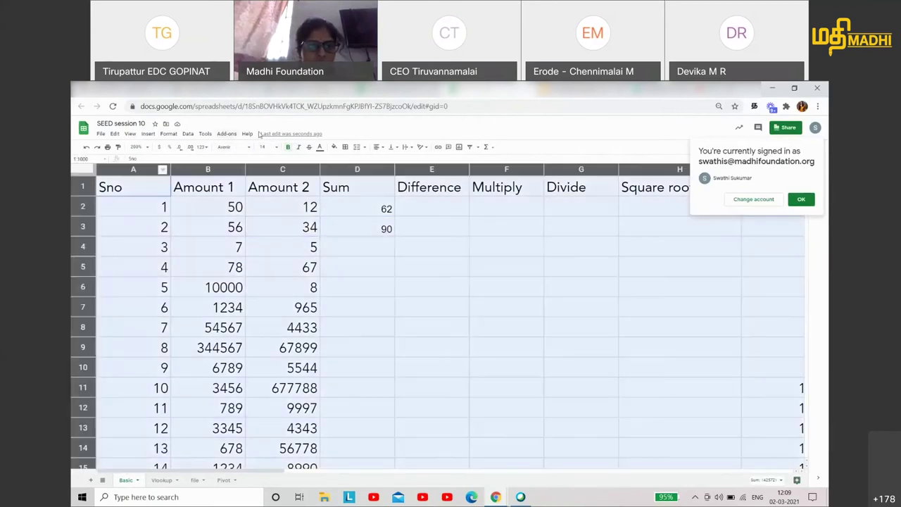
pyautogui.click(278, 148)
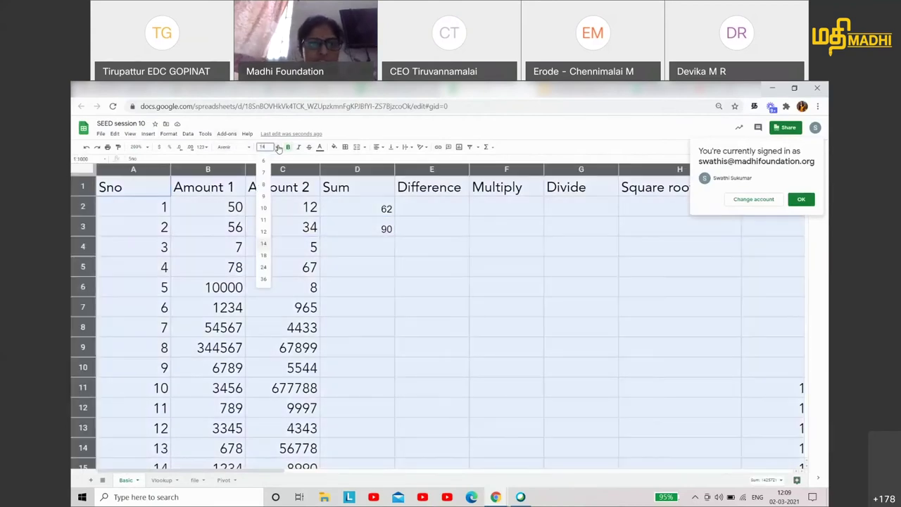
pyautogui.click(264, 243)
pyautogui.click(362, 207)
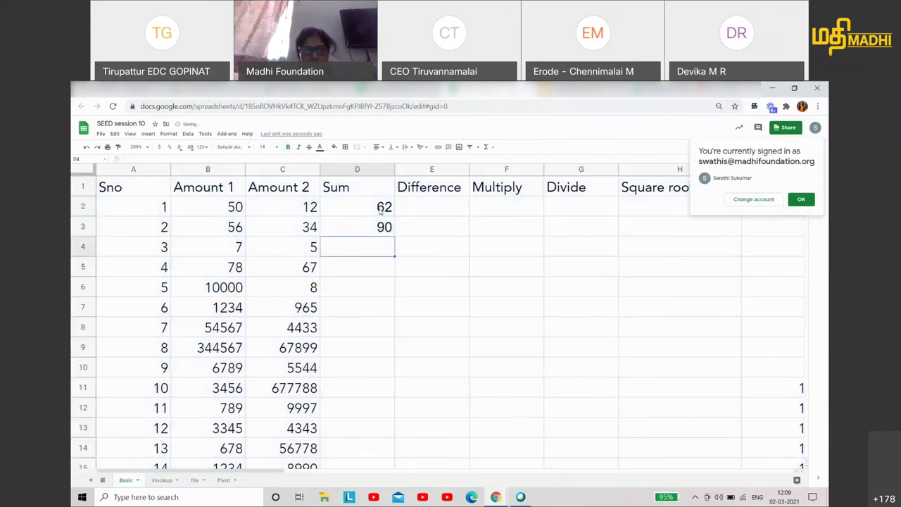
# - Rebuild D2 as =SUM(B2:C2) via Insert > Function > SUM, showing 62
pyautogui.press('Delete')
pyautogui.write('=')
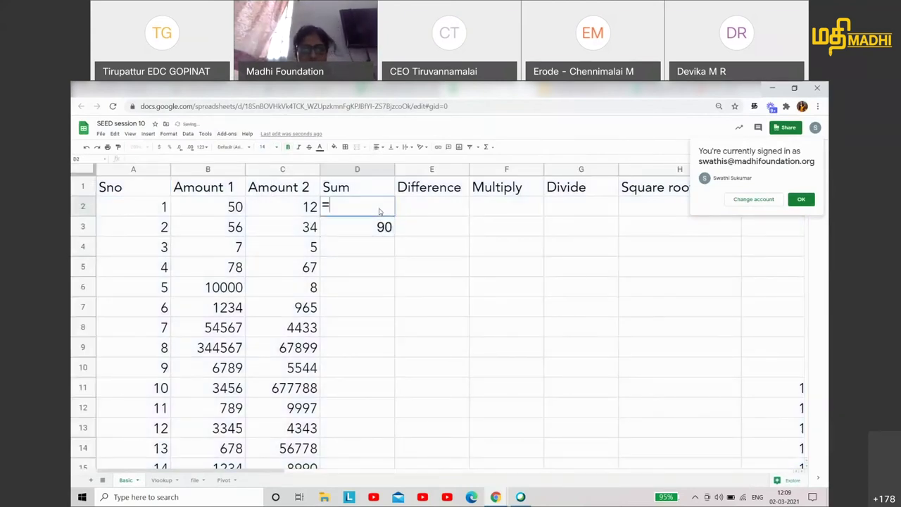
pyautogui.write('sum')
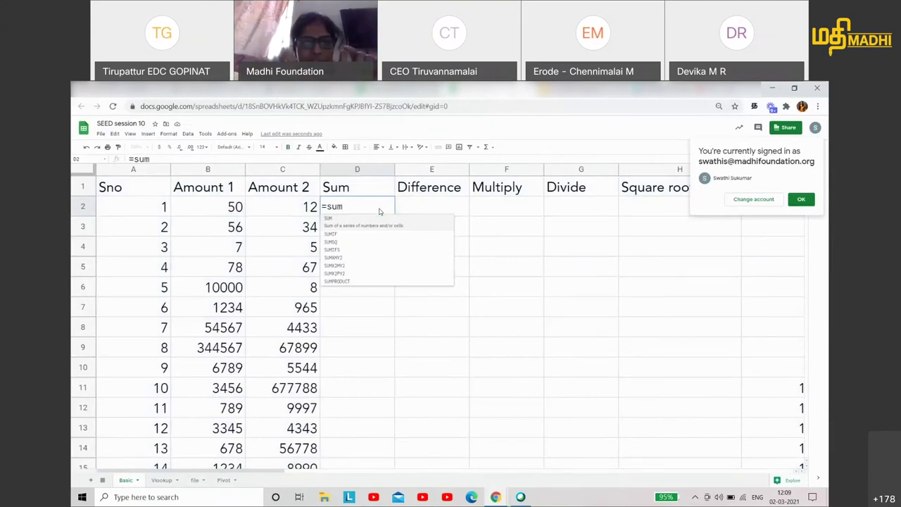
pyautogui.press('BackSpace')
pyautogui.press('BackSpace')
pyautogui.press('BackSpace')
pyautogui.press('BackSpace')
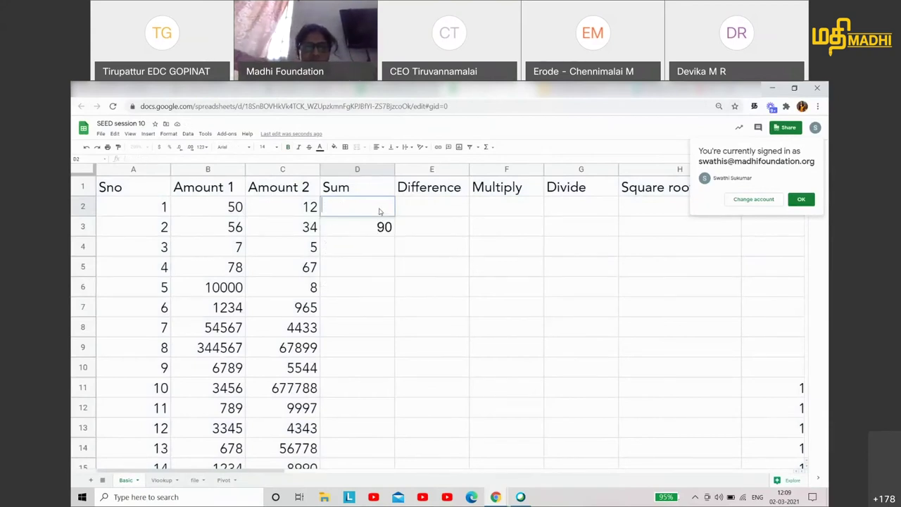
pyautogui.click(489, 147)
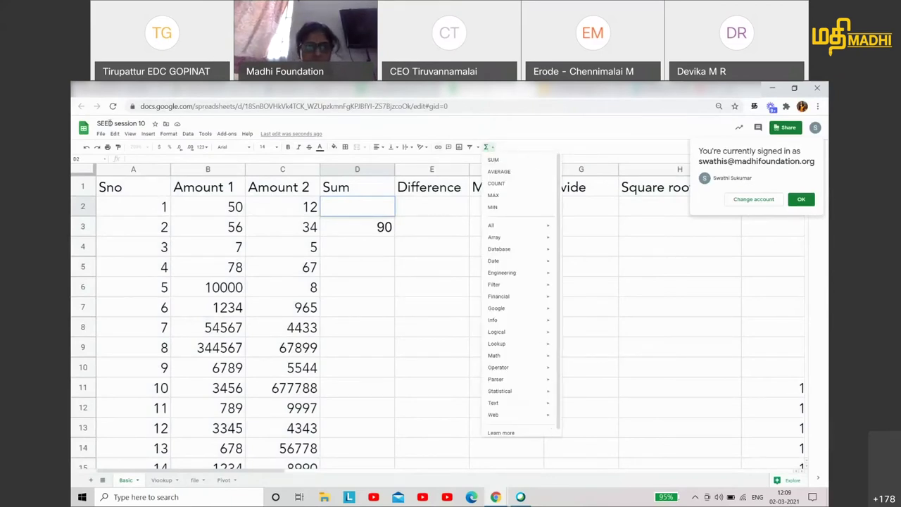
pyautogui.click(149, 135)
pyautogui.click(148, 134)
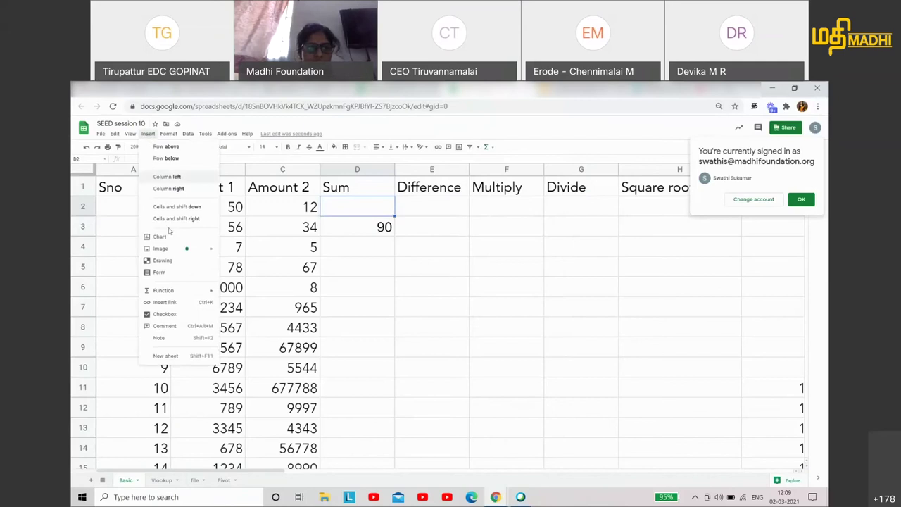
pyautogui.moveTo(169, 291)
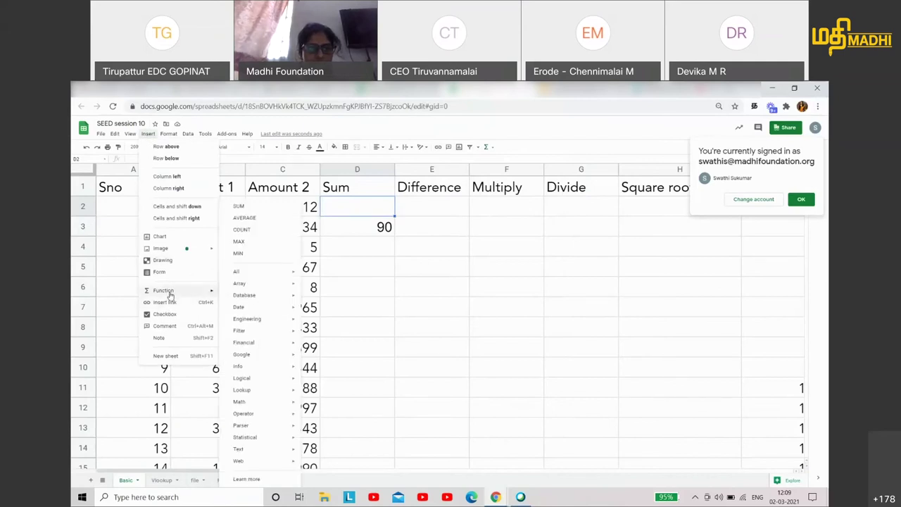
pyautogui.click(255, 207)
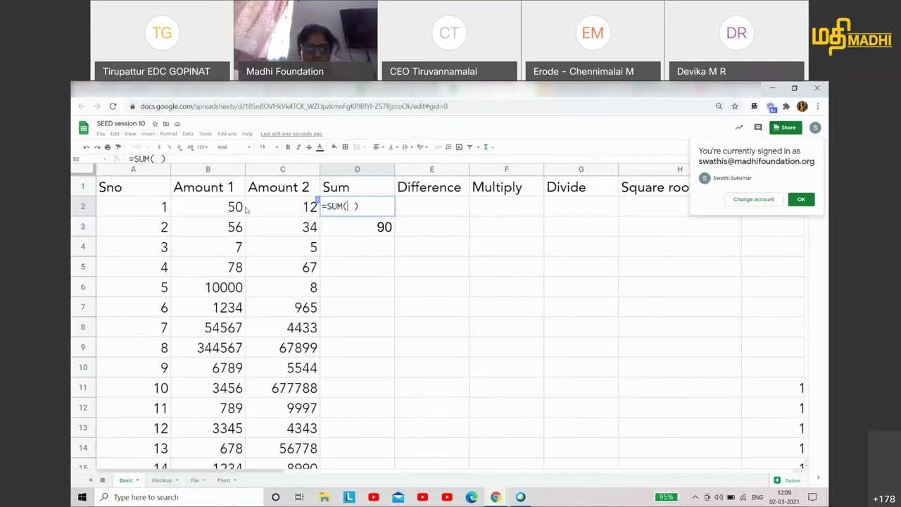
pyautogui.moveTo(228, 211); pyautogui.dragTo(284, 210)
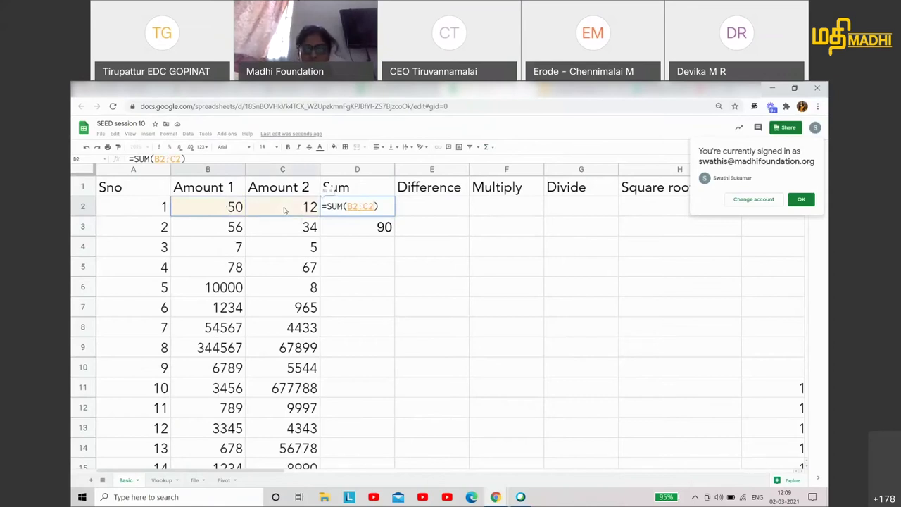
pyautogui.press('Return')
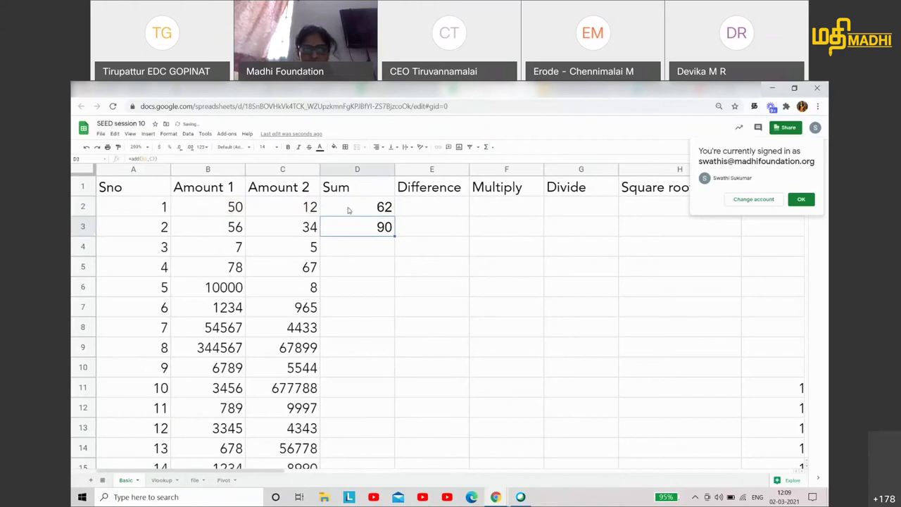
# - Rebuild D3's formula as =sum( with B3 and C3 as the two values
pyautogui.click(378, 212)
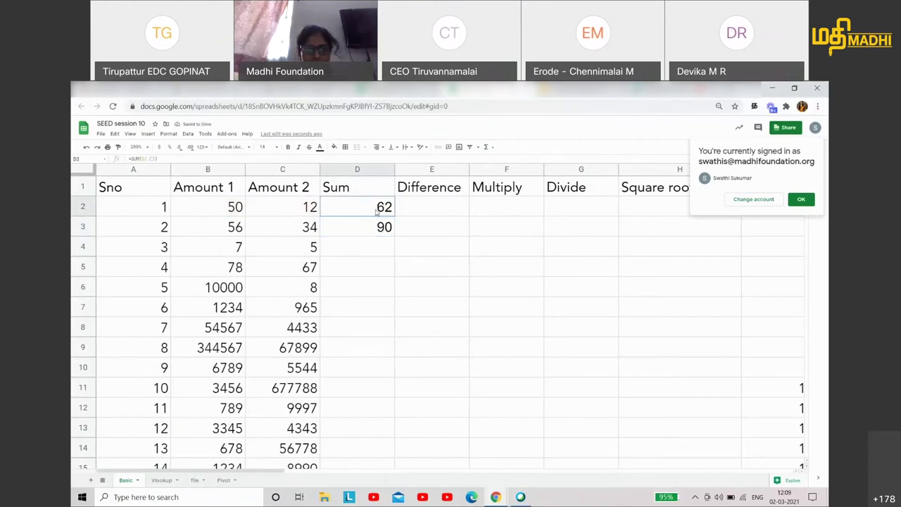
pyautogui.click(364, 230)
pyautogui.write('=sum')
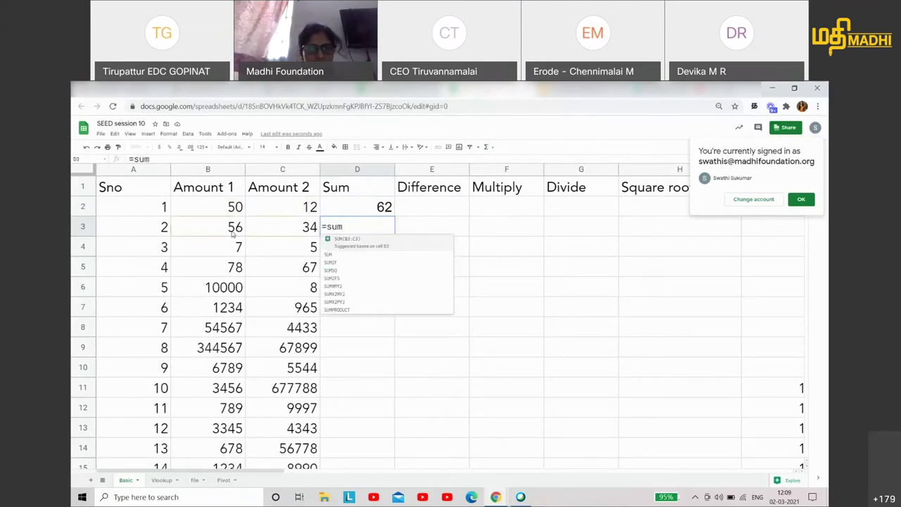
pyautogui.click(234, 235)
pyautogui.doubleClick(356, 225)
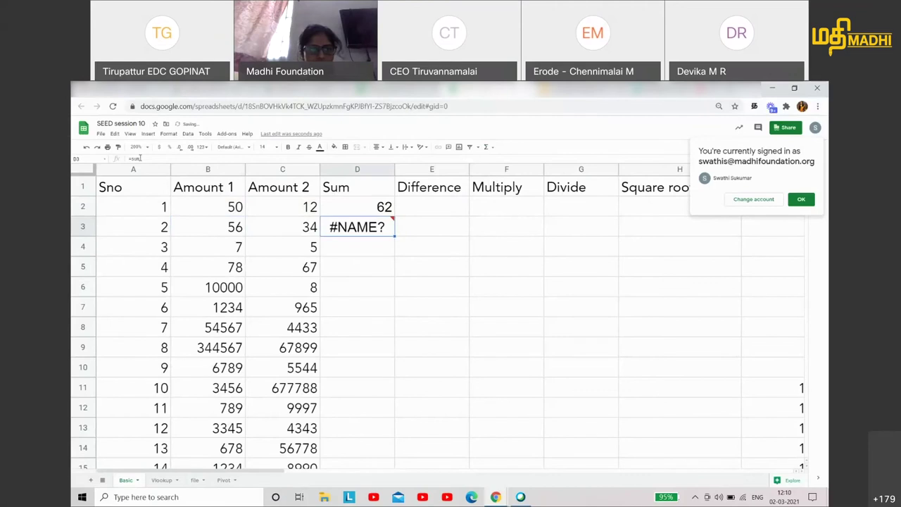
pyautogui.write('(')
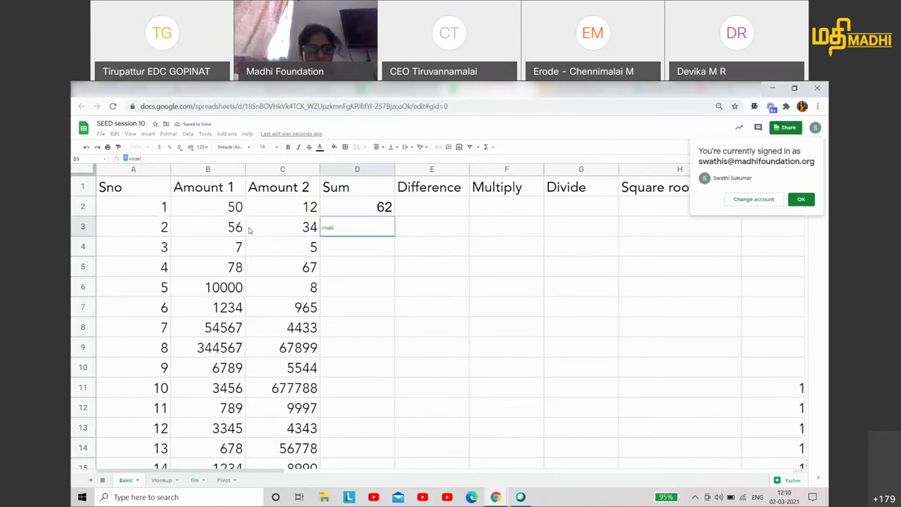
pyautogui.click(229, 232)
pyautogui.write(',')
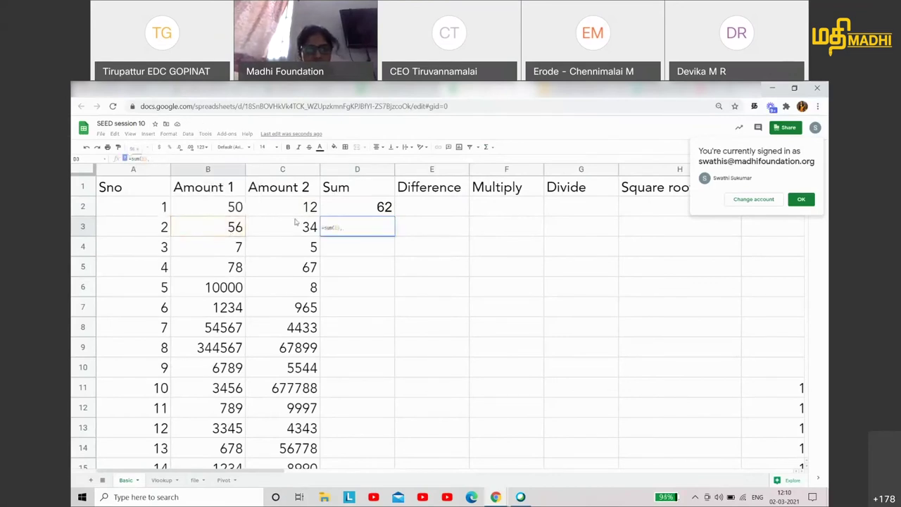
pyautogui.click(297, 228)
# - Complete D3's sum formula and fill the Sum formula down column D to row 22
pyautogui.write(')')
pyautogui.press('Return')
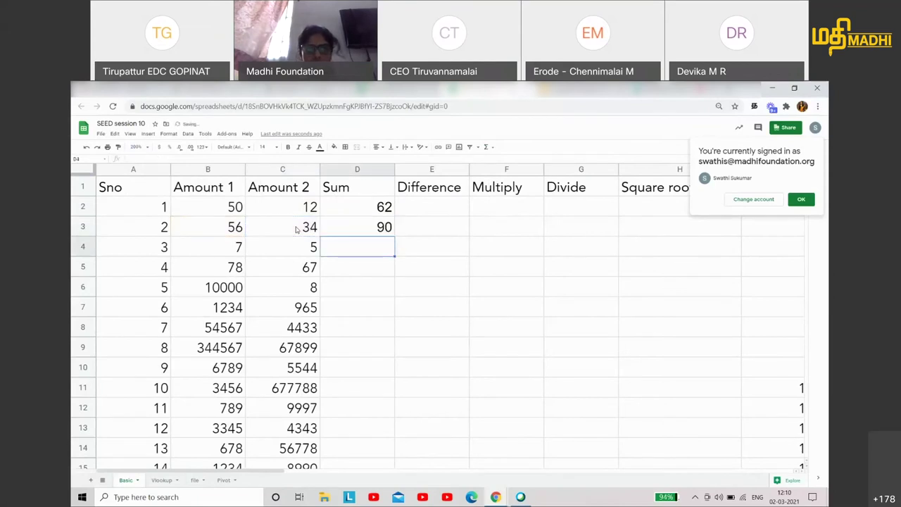
pyautogui.press('Up')
pyautogui.press('Up')
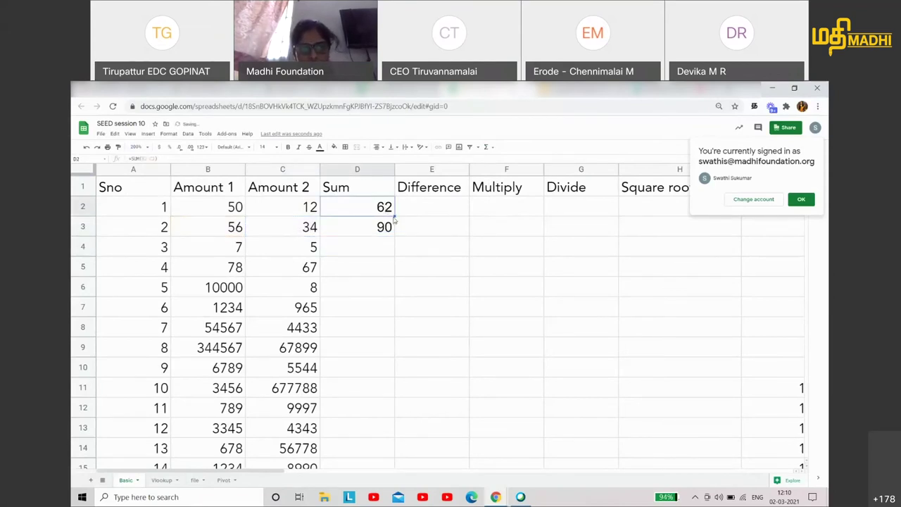
pyautogui.moveTo(394, 219); pyautogui.dragTo(393, 455)
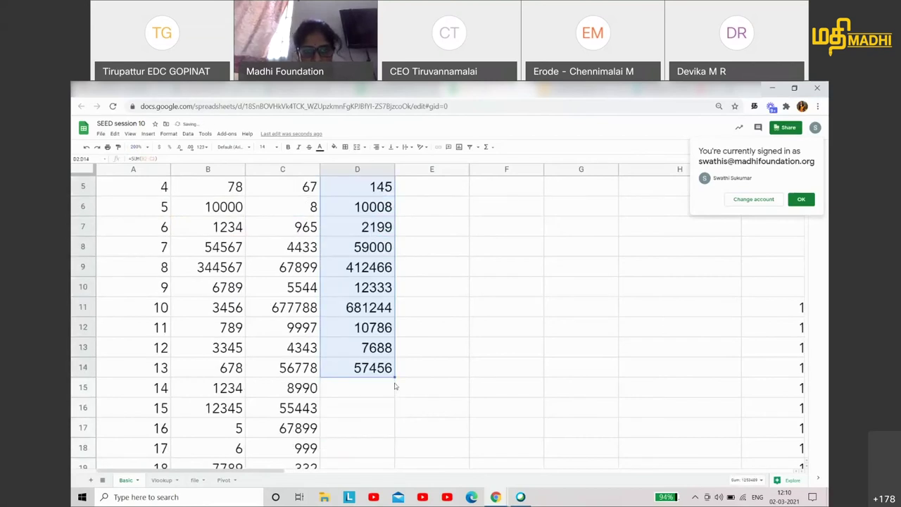
pyautogui.moveTo(394, 377); pyautogui.dragTo(392, 434)
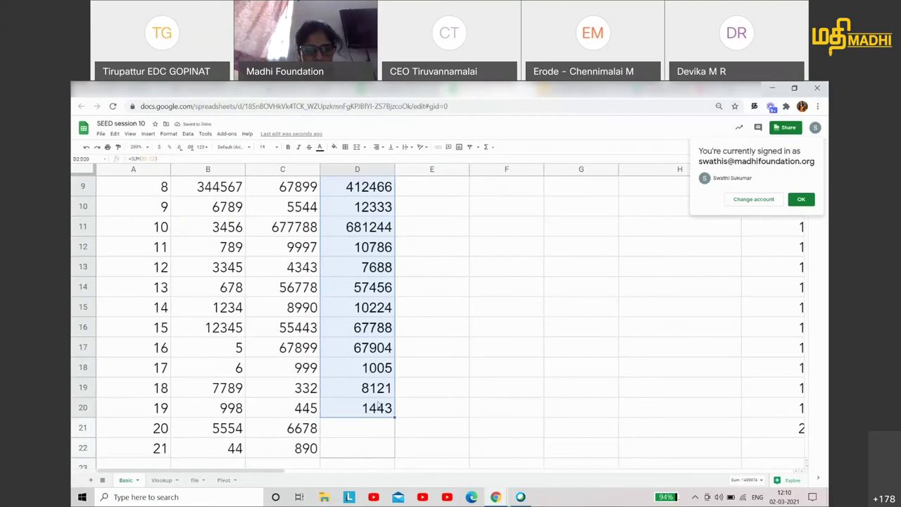
pyautogui.moveTo(394, 417); pyautogui.dragTo(393, 451)
pyautogui.click(310, 451)
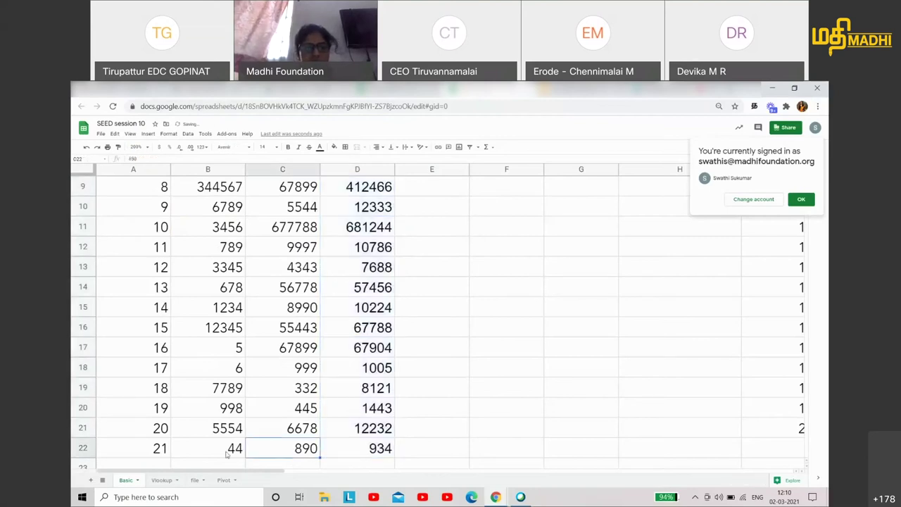
# - Review D2's formula, pointing out the added amounts and the Sum heading
pyautogui.press('Left')
pyautogui.press('Up')
pyautogui.press('Right')
pyautogui.scroll(5, 345, 411)
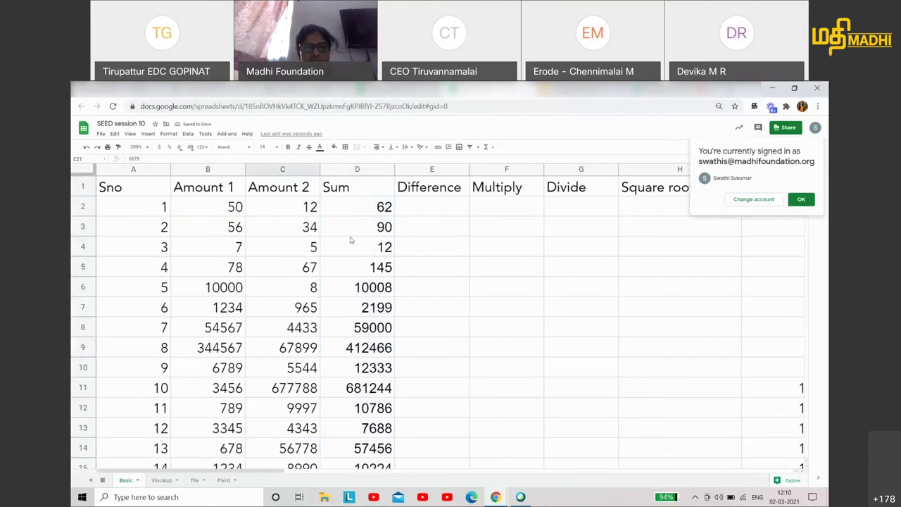
pyautogui.click(362, 211)
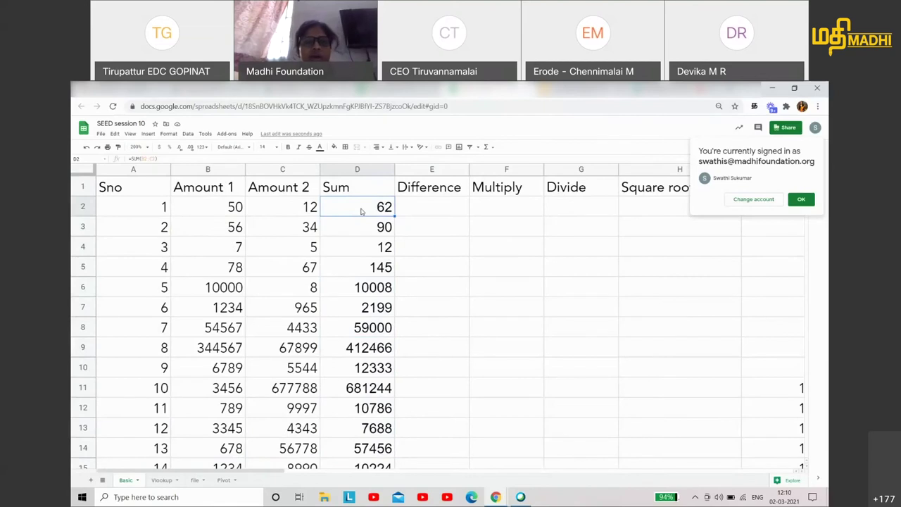
pyautogui.moveTo(214, 212); pyautogui.dragTo(248, 233)
pyautogui.click(276, 231)
pyautogui.click(283, 231)
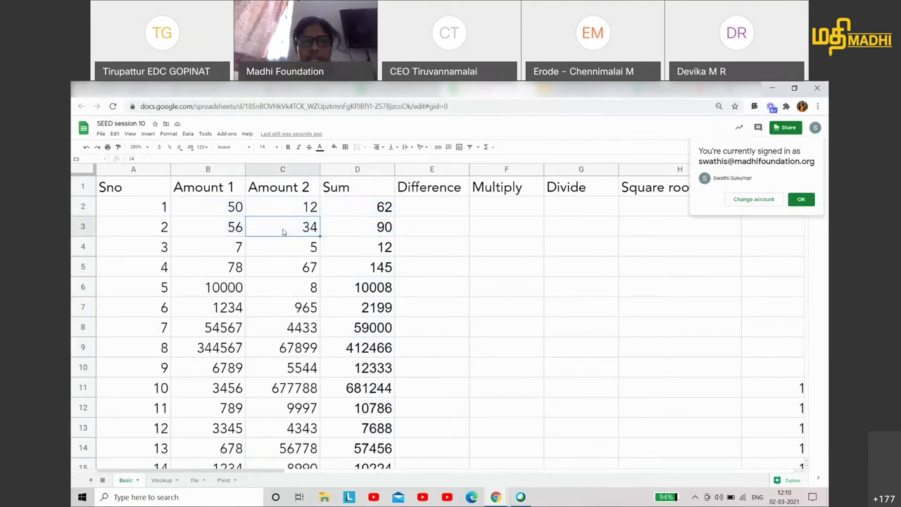
pyautogui.click(338, 189)
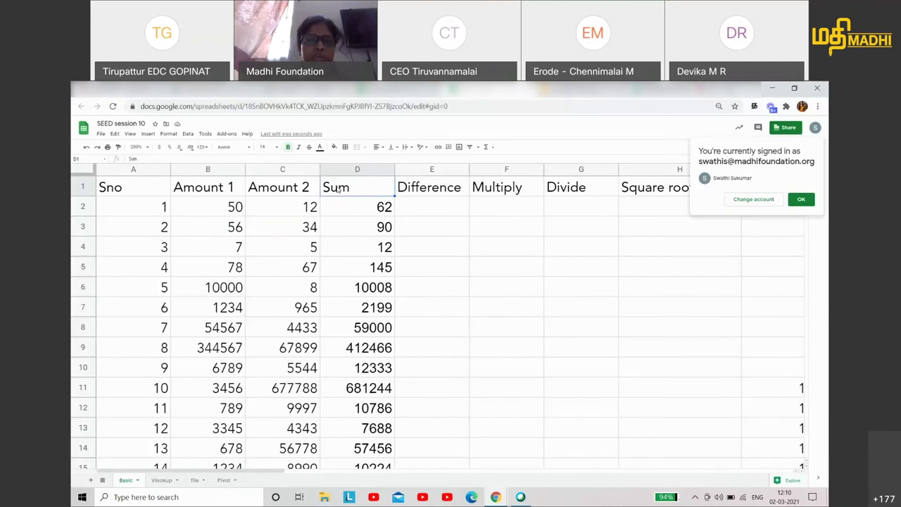
pyautogui.click(410, 210)
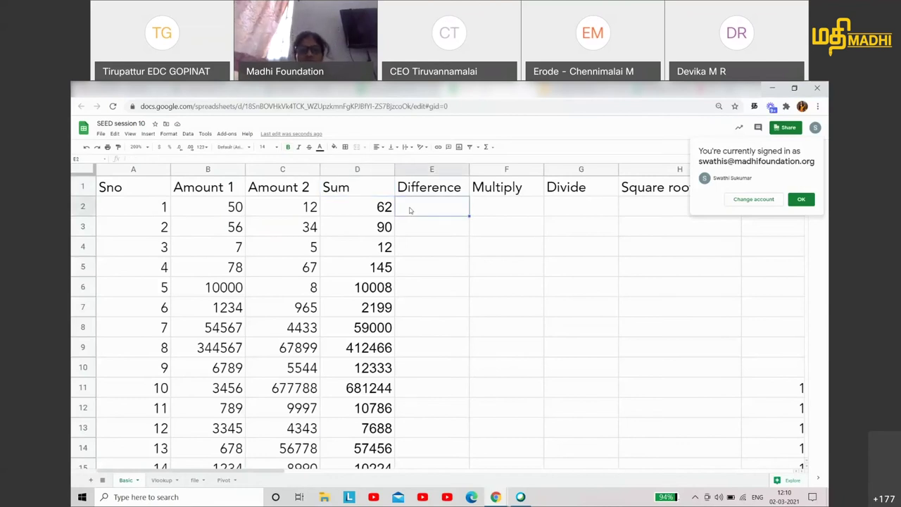
pyautogui.press('Up')
pyautogui.write('Sub')
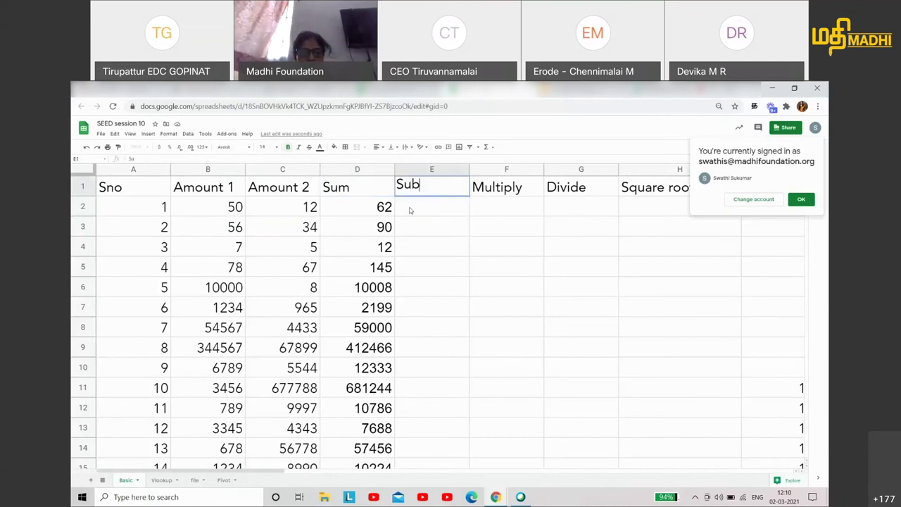
pyautogui.write('trac')
pyautogui.write('tion (MINUS)')
pyautogui.press('Return')
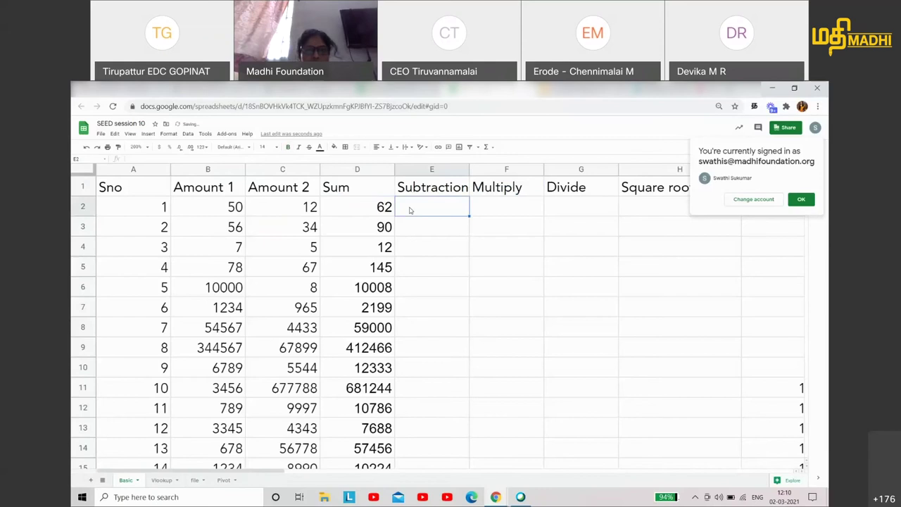
pyautogui.write('=minus(')
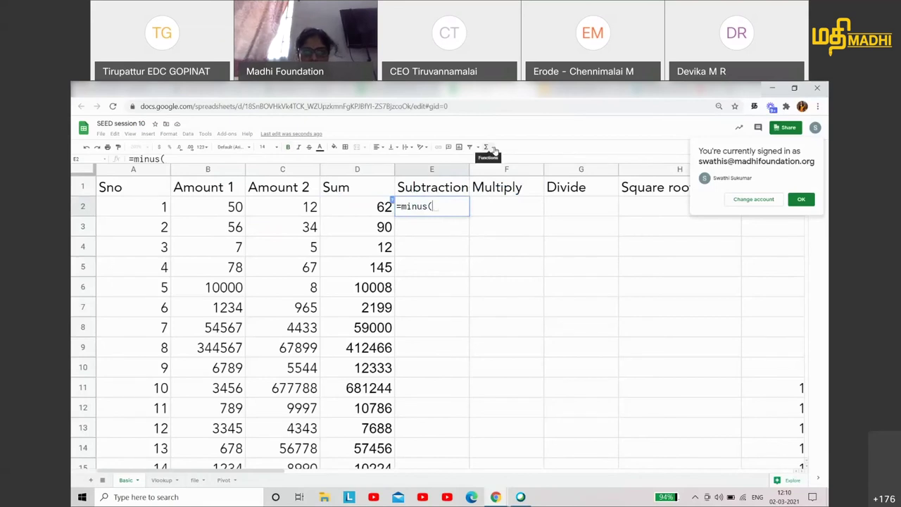
pyautogui.click(275, 211)
pyautogui.click(221, 209)
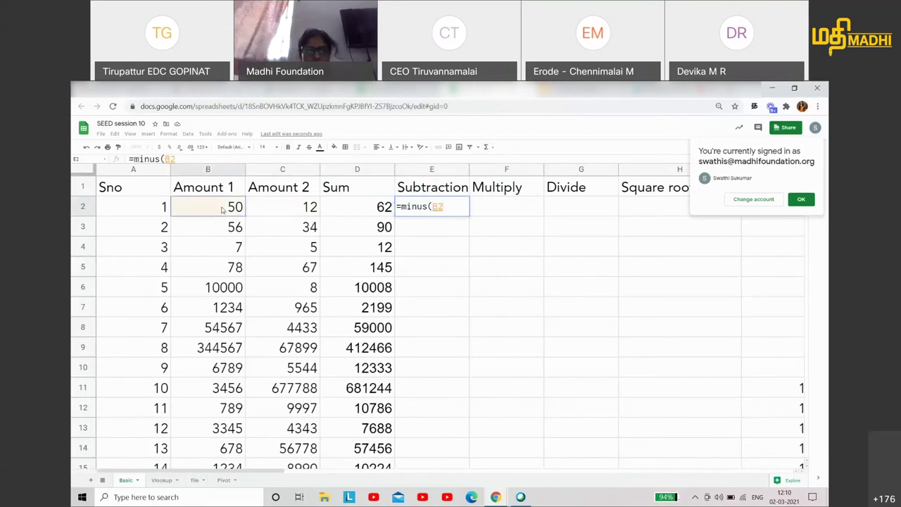
pyautogui.write(',')
pyautogui.click(275, 211)
pyautogui.write(')')
pyautogui.press('Return')
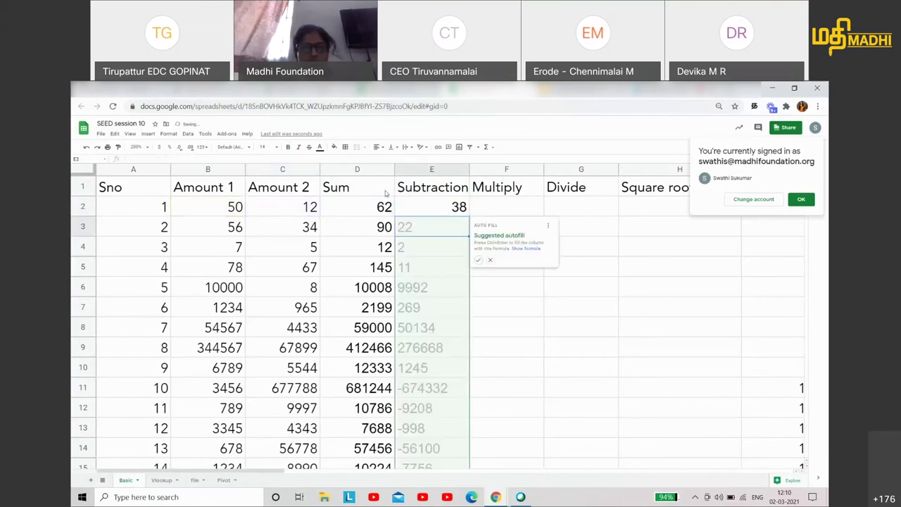
pyautogui.click(478, 260)
pyautogui.scroll(-1, 445, 331)
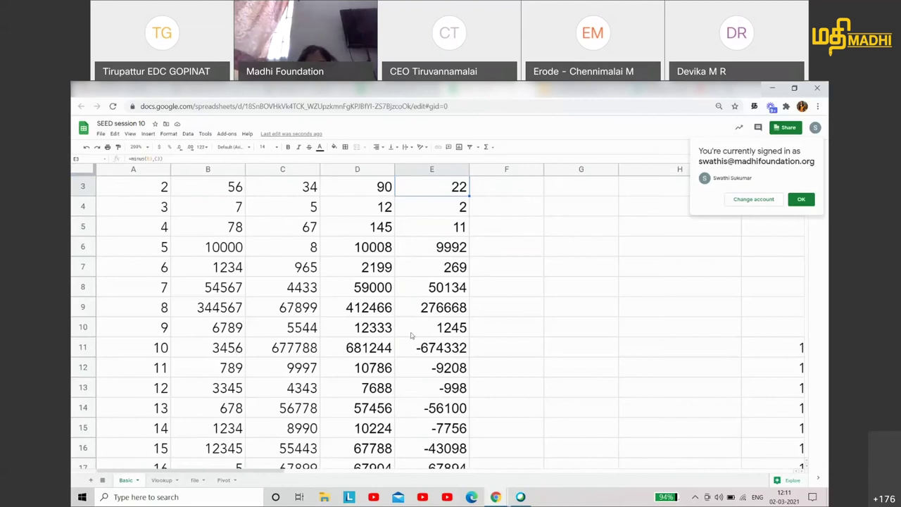
pyautogui.scroll(-1, 412, 336)
pyautogui.scroll(-1, 412, 336)
pyautogui.scroll(-4, 411, 336)
pyautogui.scroll(7, 457, 187)
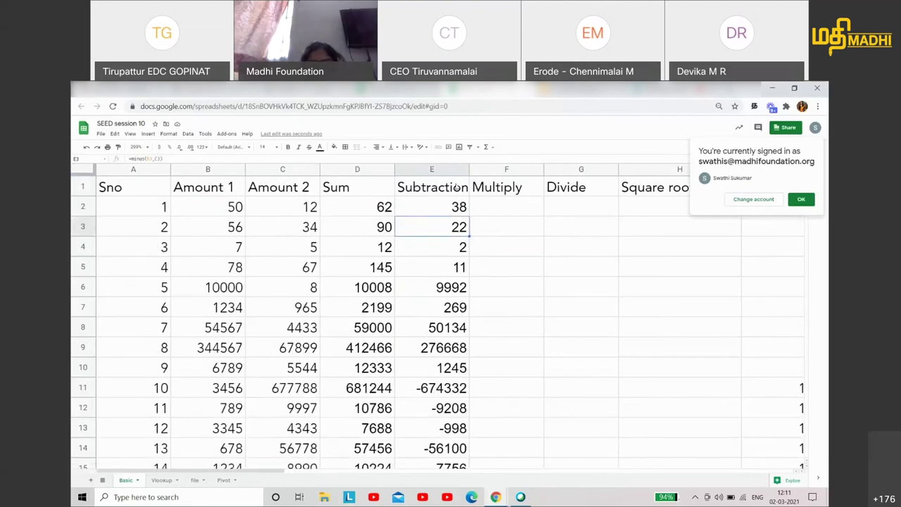
pyautogui.click(448, 210)
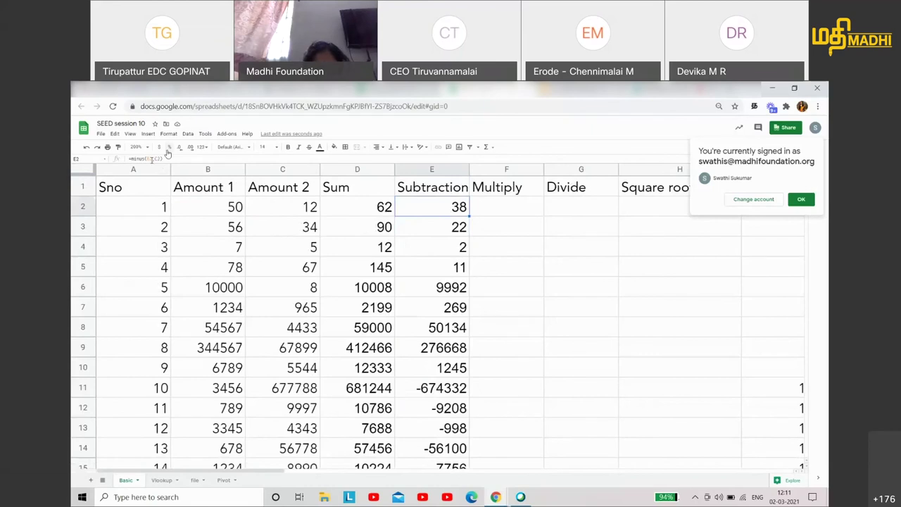
# - Enter =MULTIPLY(B2,C2) in F2 and autofill it down the Multiply column
pyautogui.click(510, 203)
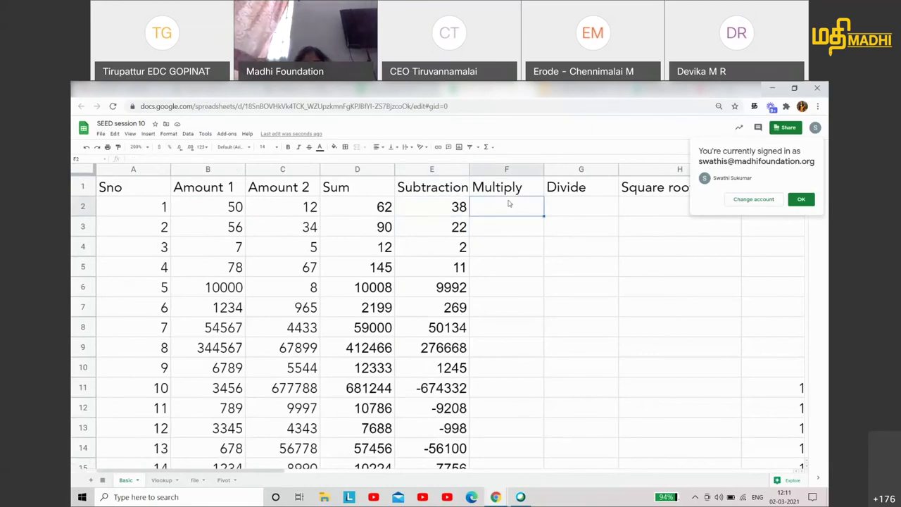
pyautogui.write('=multi')
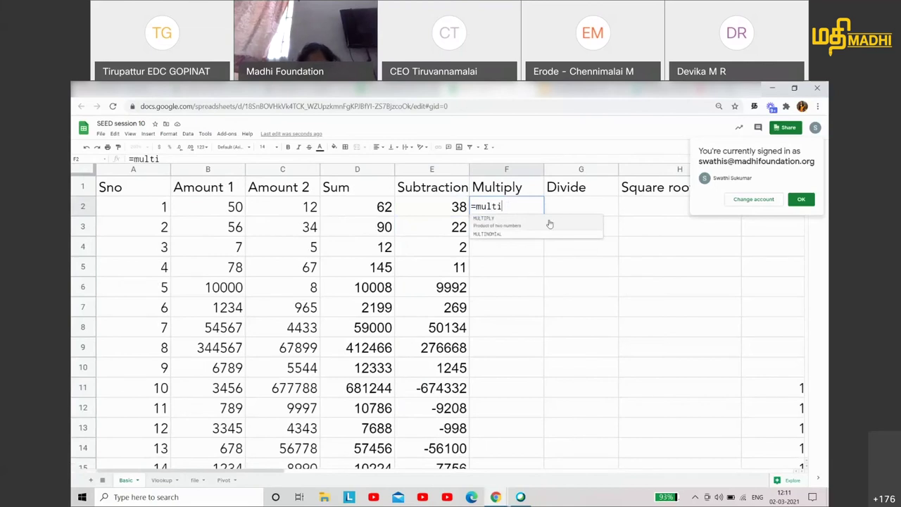
pyautogui.click(491, 225)
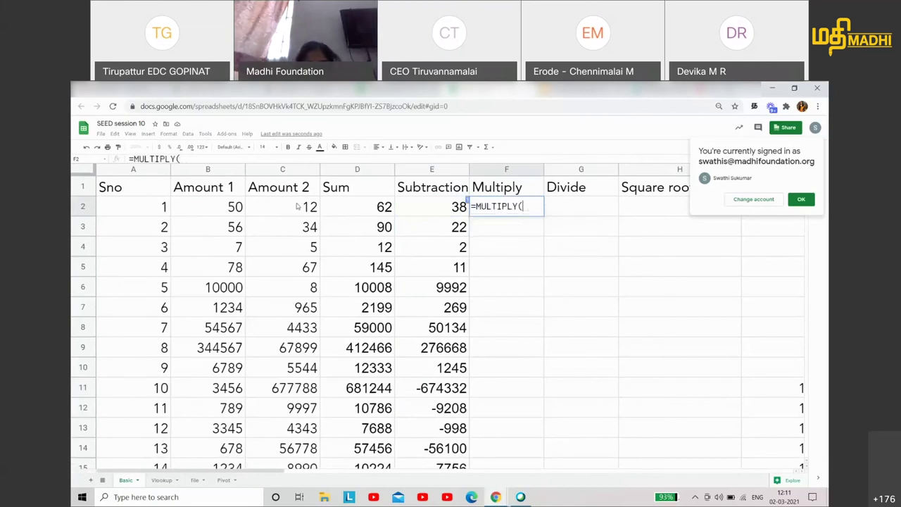
pyautogui.click(230, 208)
pyautogui.write(',')
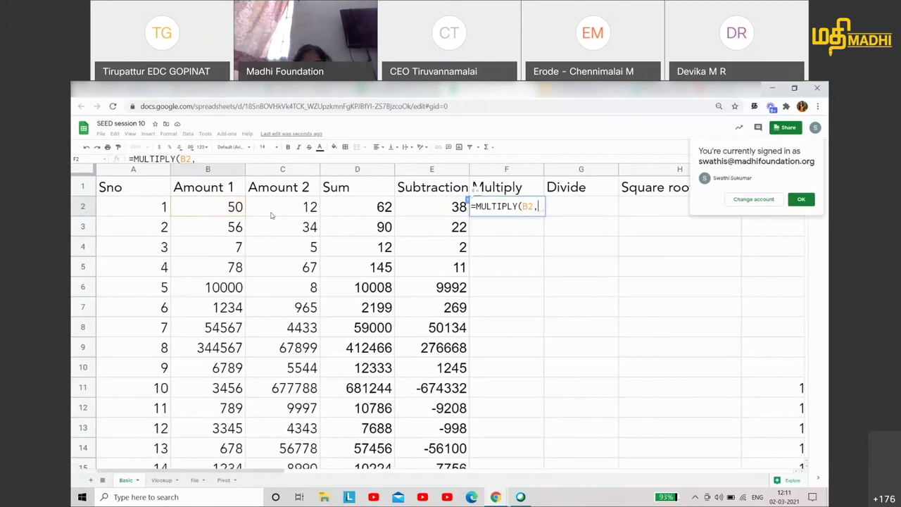
pyautogui.click(279, 208)
pyautogui.press('Return')
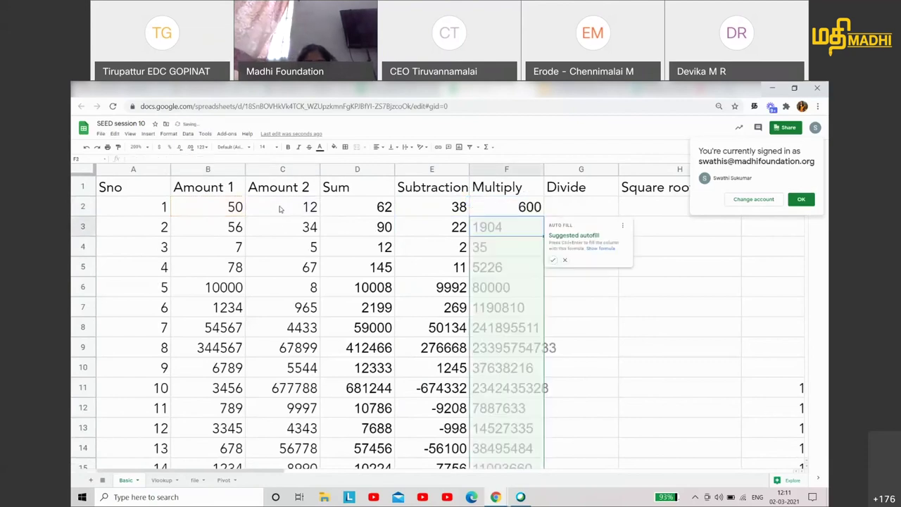
pyautogui.click(553, 260)
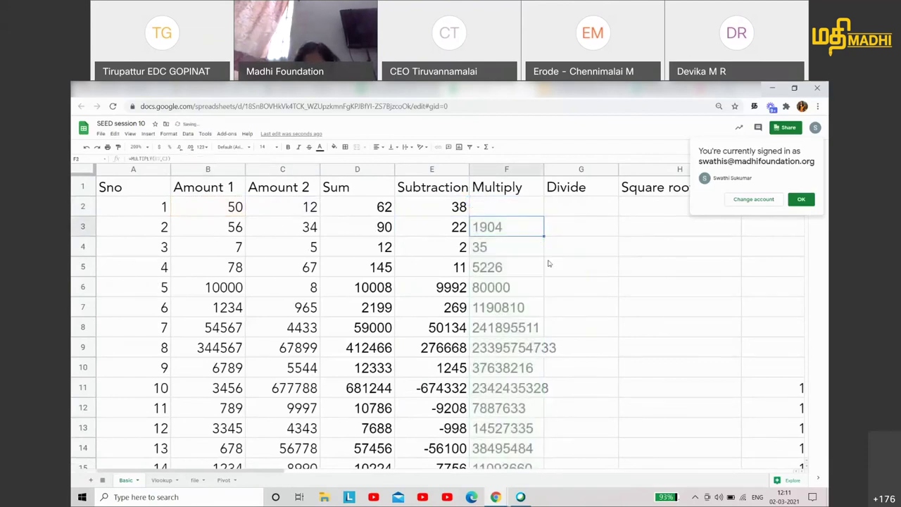
pyautogui.click(553, 203)
# - Enter =divide(B2,C2) in G2, showing 4.16666666
pyautogui.write('=')
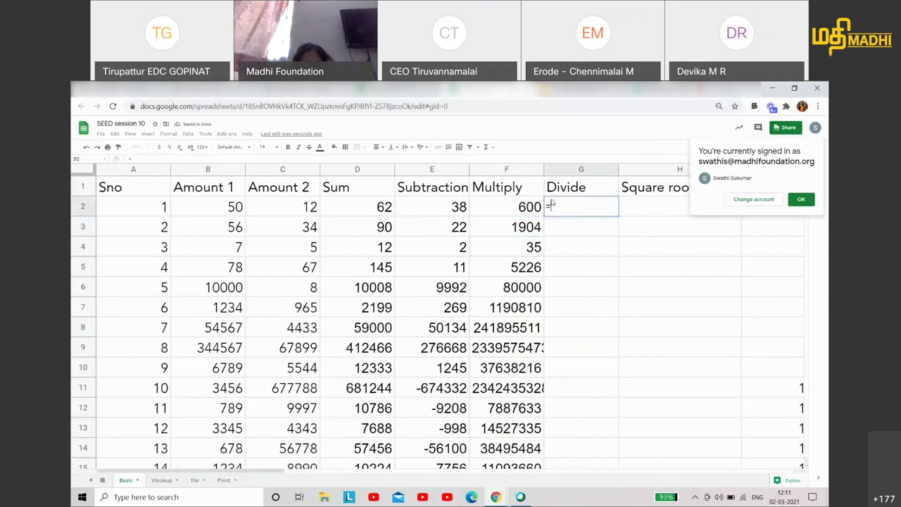
pyautogui.write('divide')
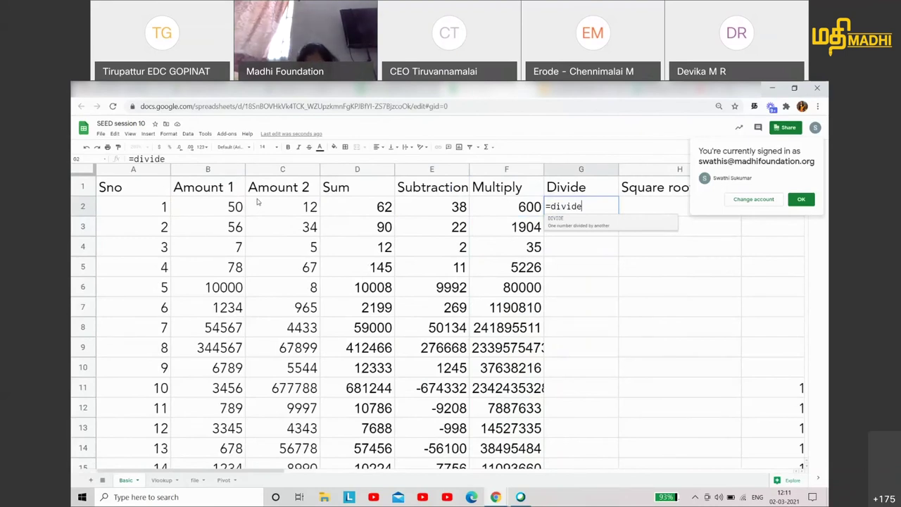
pyautogui.write('(')
pyautogui.click(223, 210)
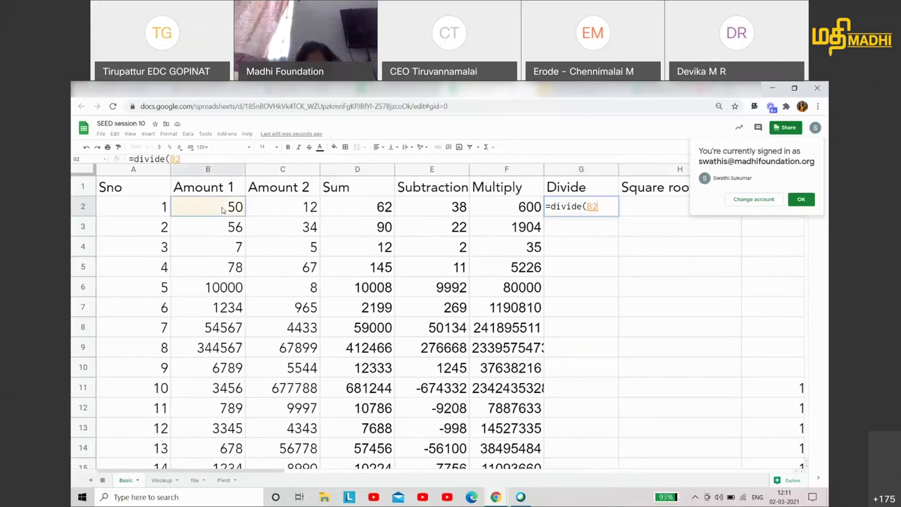
pyautogui.write(',')
pyautogui.click(270, 207)
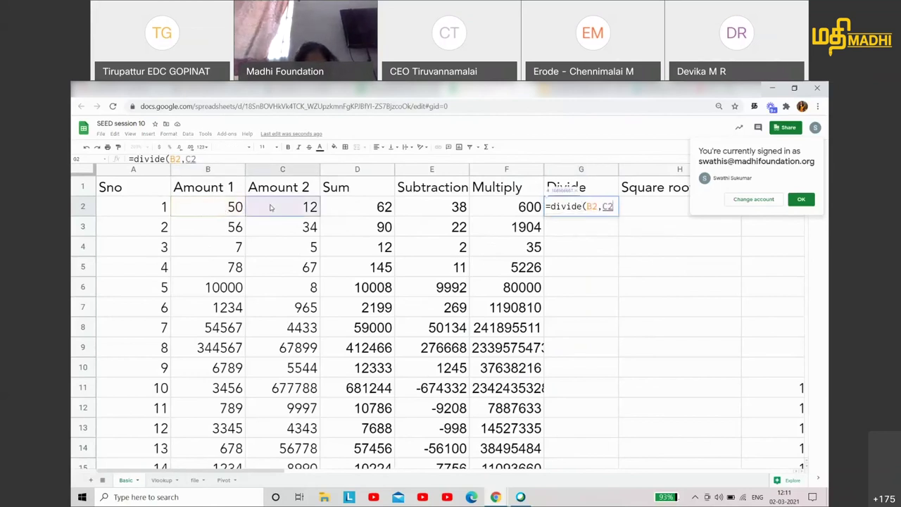
pyautogui.write(')')
pyautogui.press('Return')
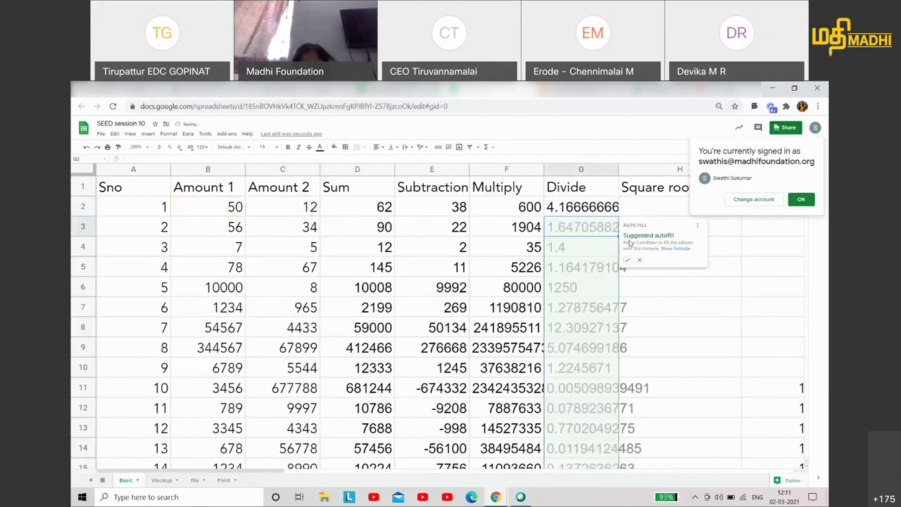
# - Accept the Divide autofill, then clear the results from G3 through G22
pyautogui.click(628, 259)
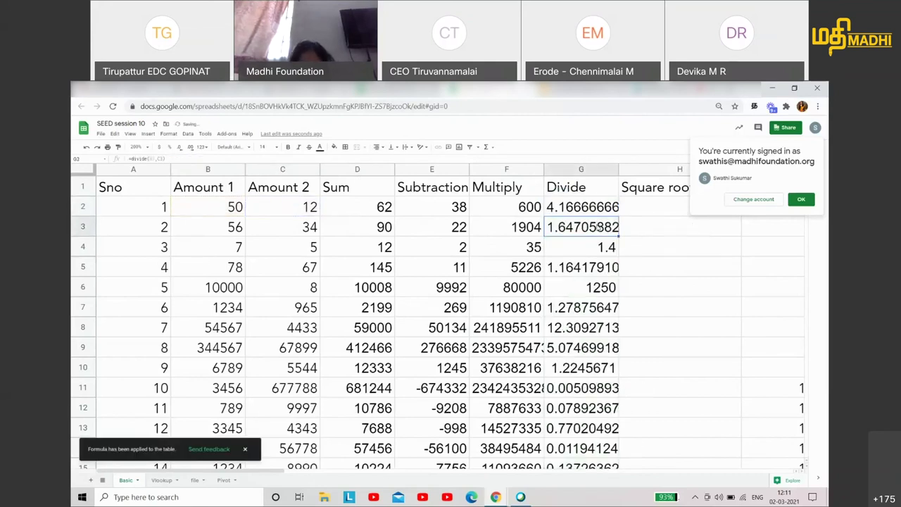
pyautogui.keyDown('shift'); pyautogui.click(603, 441); pyautogui.keyUp('shift')
pyautogui.scroll(-3, 606, 440)
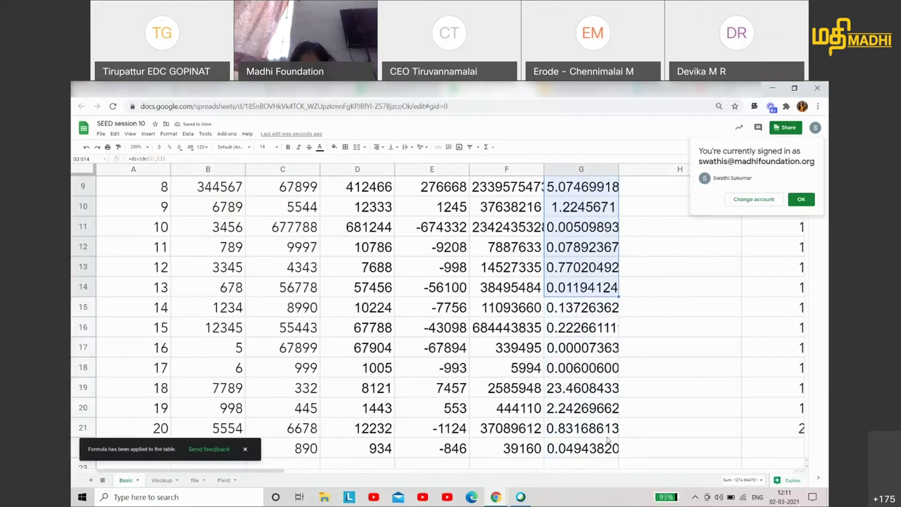
pyautogui.keyDown('shift'); pyautogui.click(607, 442); pyautogui.keyUp('shift')
pyautogui.press('Delete')
# - Enter =B3/C3 in G3 so the row 3 Divide result shows 1.64705882
pyautogui.scroll(3, 600, 300)
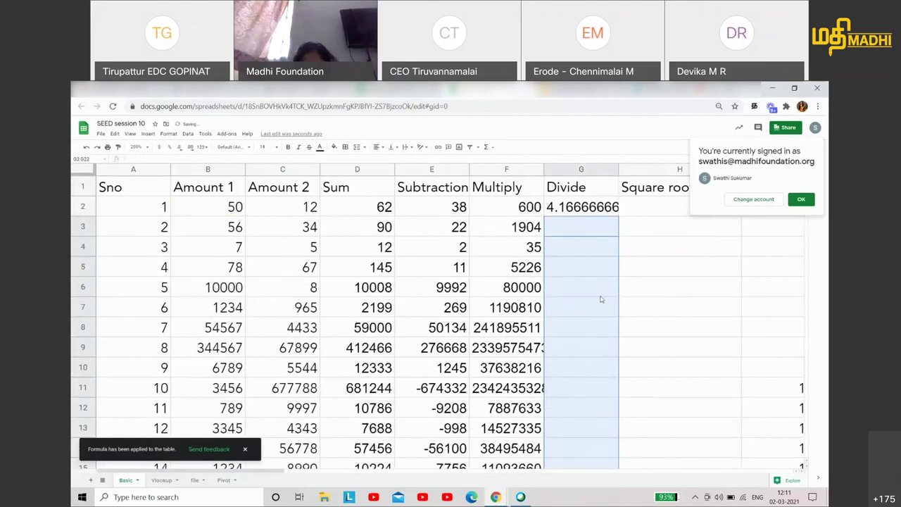
pyautogui.click(578, 228)
pyautogui.write('=')
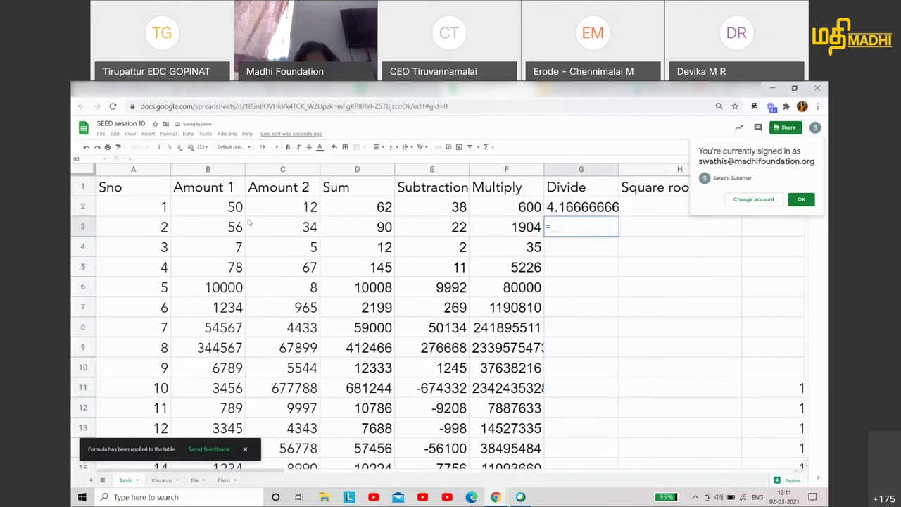
pyautogui.click(198, 227)
pyautogui.write('/')
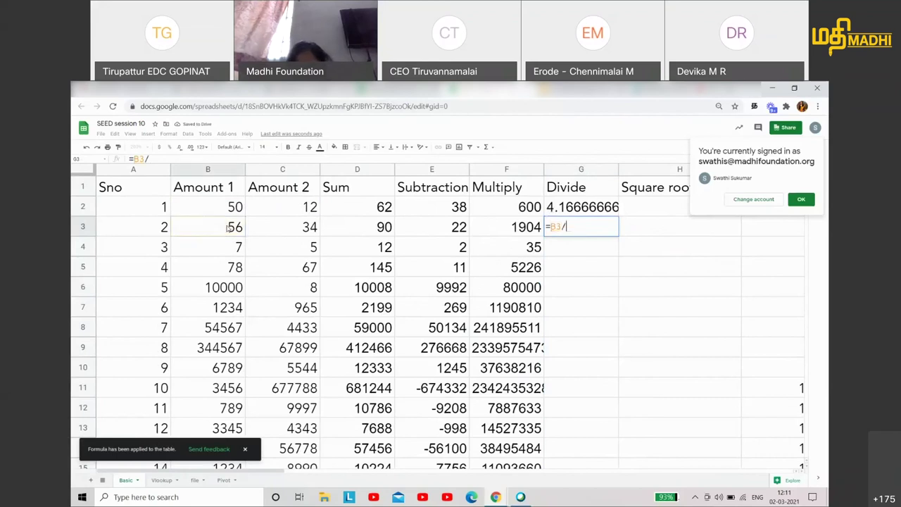
pyautogui.click(280, 230)
pyautogui.press('Return')
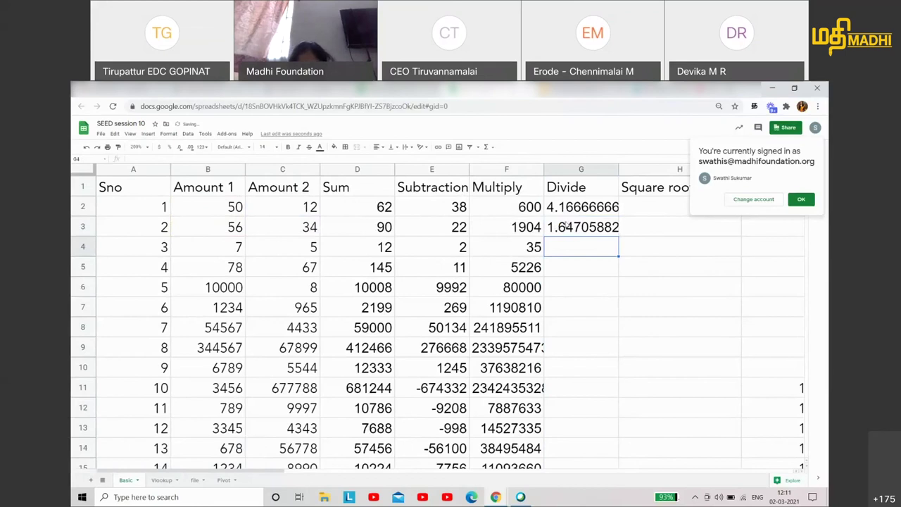
# - Replace F3 with =B3*C3 (still 1904), then review the E3 and D3 formulas
pyautogui.click(514, 229)
pyautogui.press('Delete')
pyautogui.write('=')
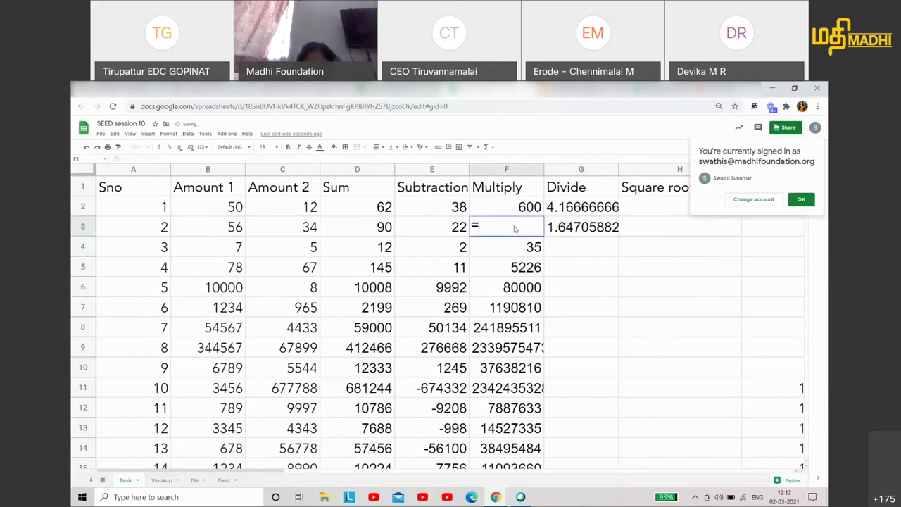
pyautogui.click(222, 232)
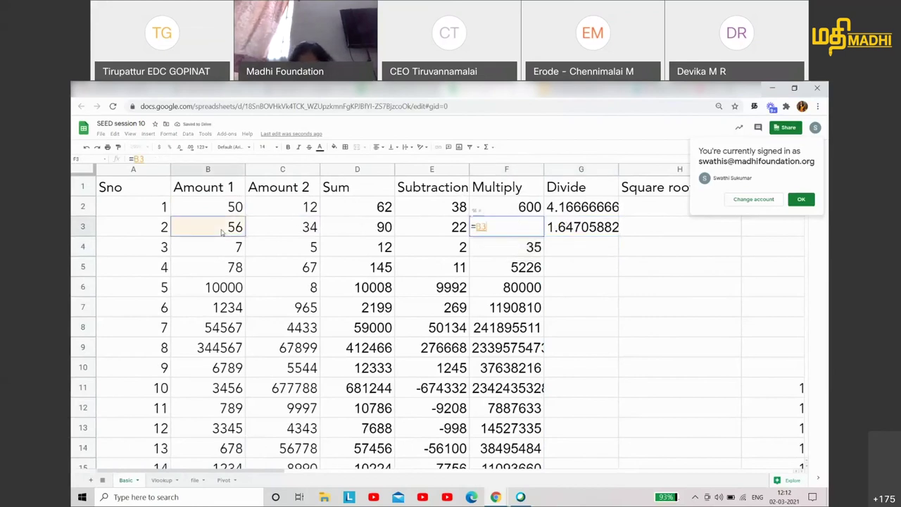
pyautogui.write('*')
pyautogui.click(275, 234)
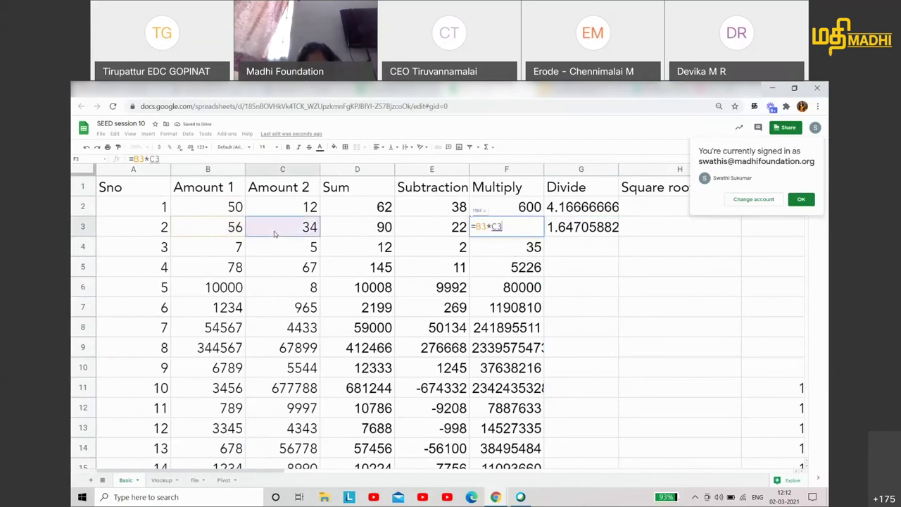
pyautogui.press('Return')
pyautogui.click(442, 229)
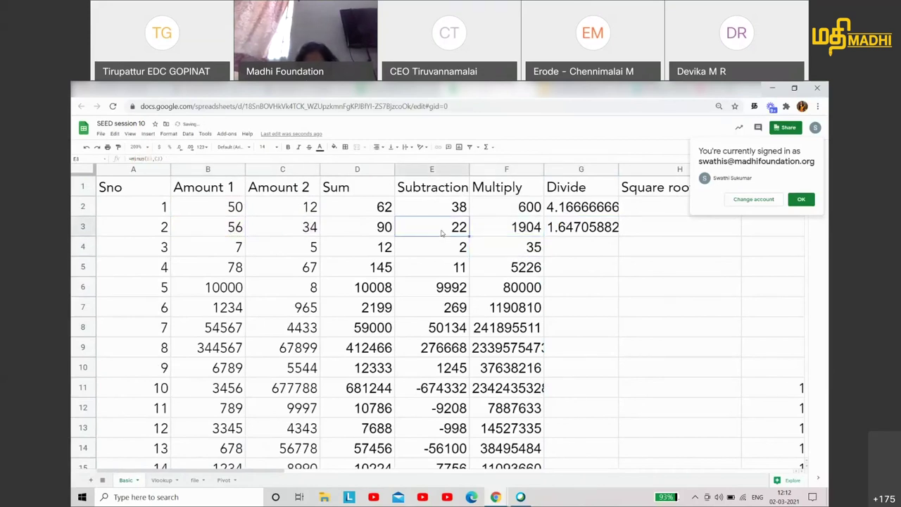
pyautogui.click(373, 236)
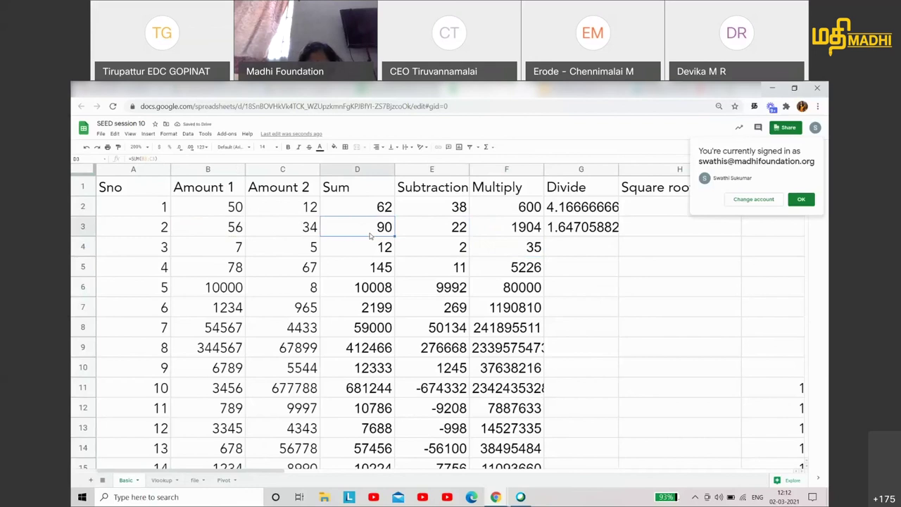
# - Put cell H2 under Square root into edit mode
pyautogui.click(634, 208)
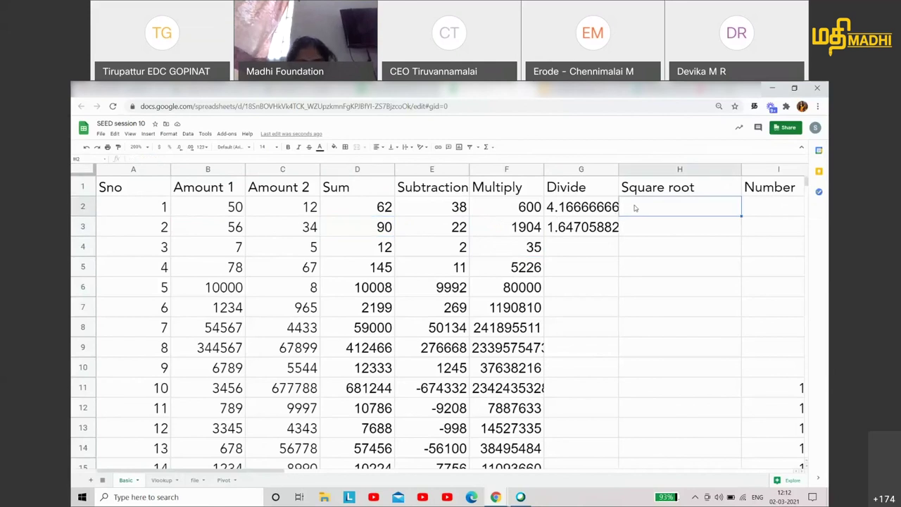
pyautogui.doubleClick(634, 208)
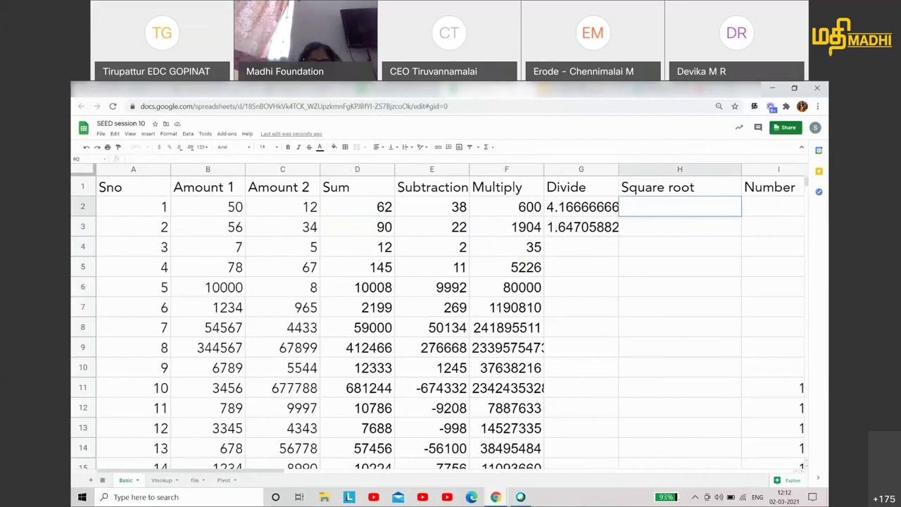